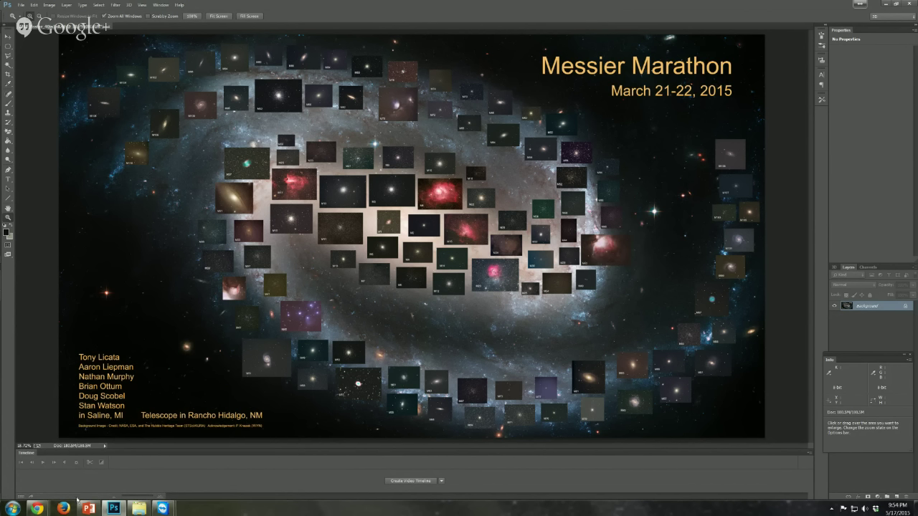
# Examine the Messier object thumbnails in the Messier Marathon collage at higher magnification, down to the central rows
pyautogui.click(157, 87)
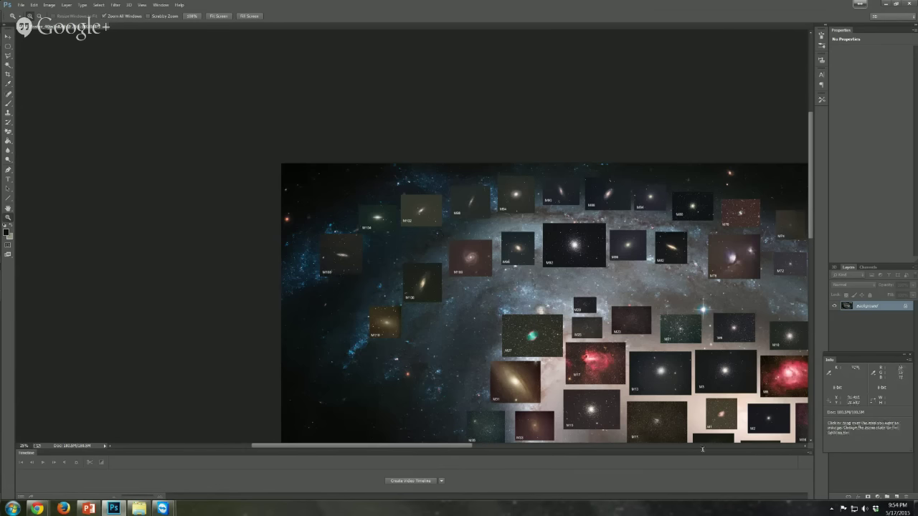
pyautogui.moveTo(462, 445); pyautogui.dragTo(523, 460)
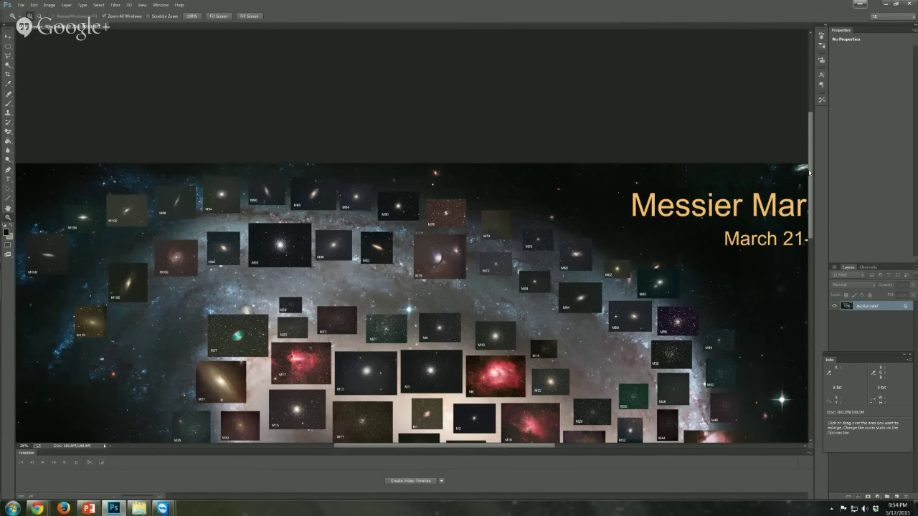
pyautogui.moveTo(809, 173); pyautogui.dragTo(811, 175)
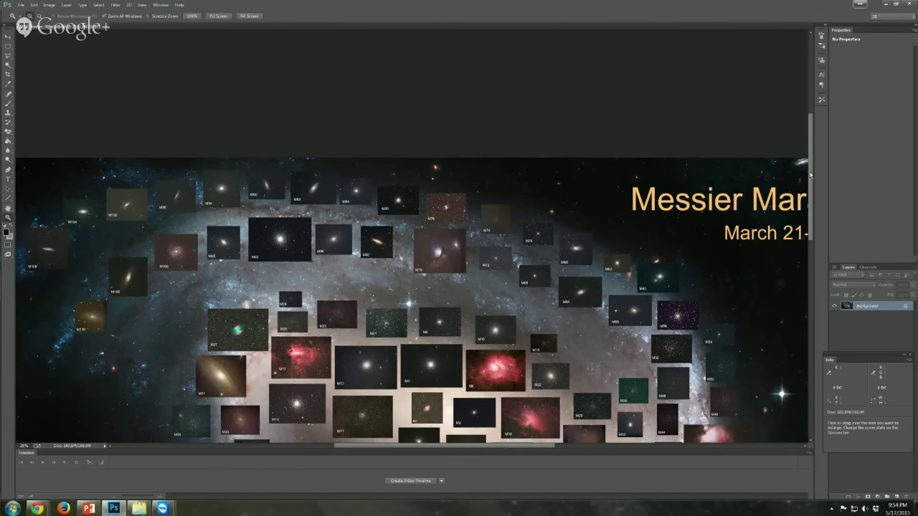
pyautogui.moveTo(810, 175); pyautogui.dragTo(811, 177)
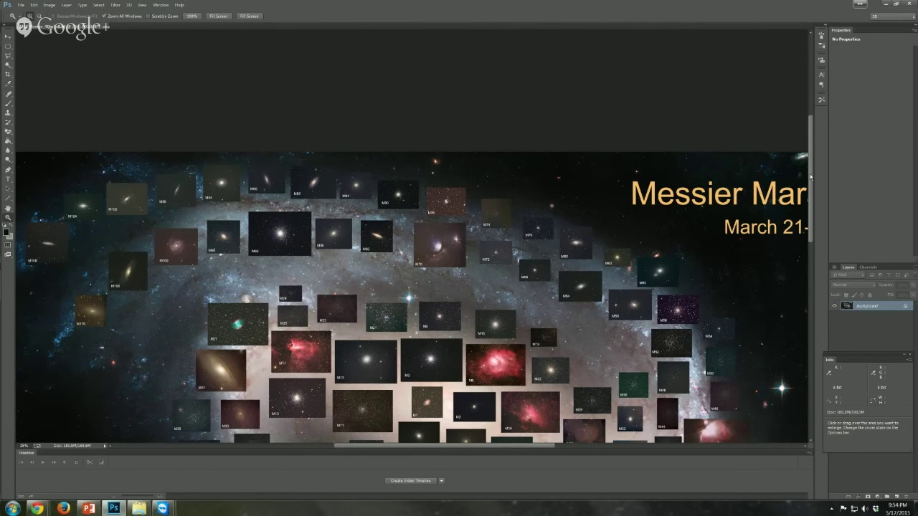
pyautogui.moveTo(810, 177); pyautogui.dragTo(813, 230)
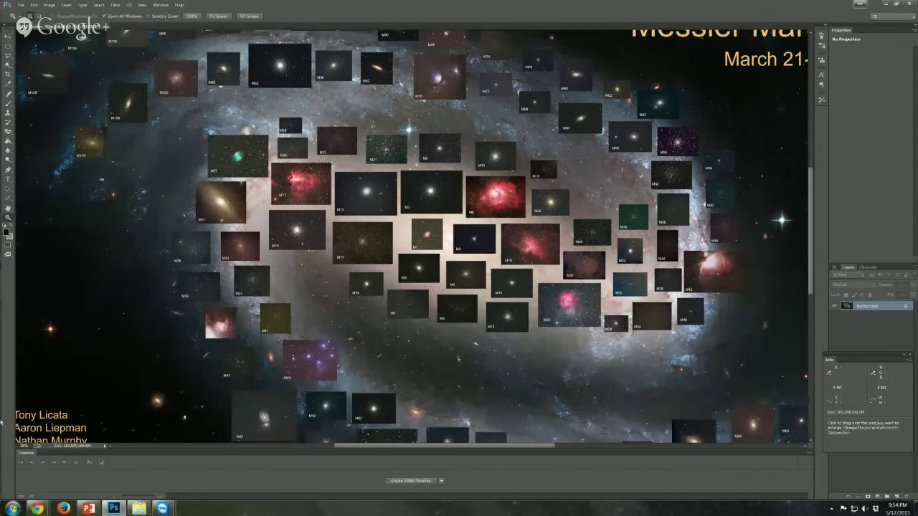
# Open TheSkyX Professional Edition and widen the star chart to show the whole sky
pyautogui.click(11, 508)
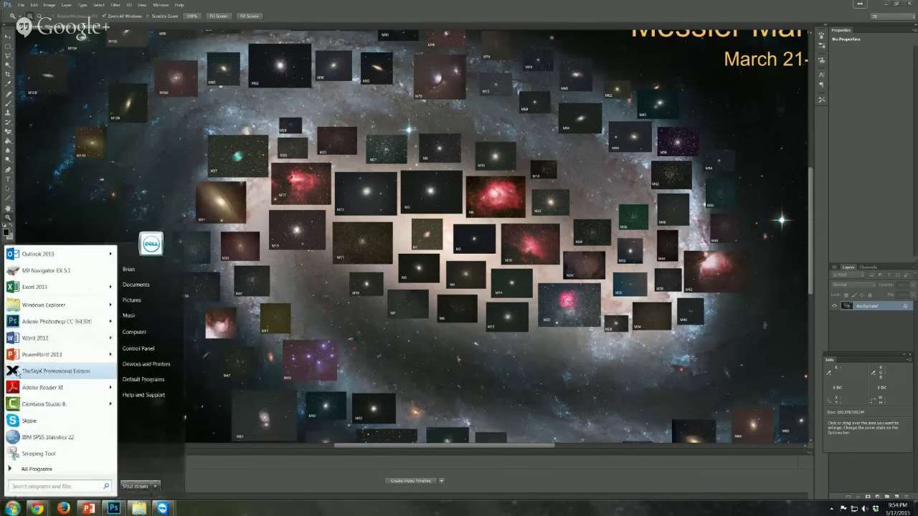
pyautogui.click(154, 400)
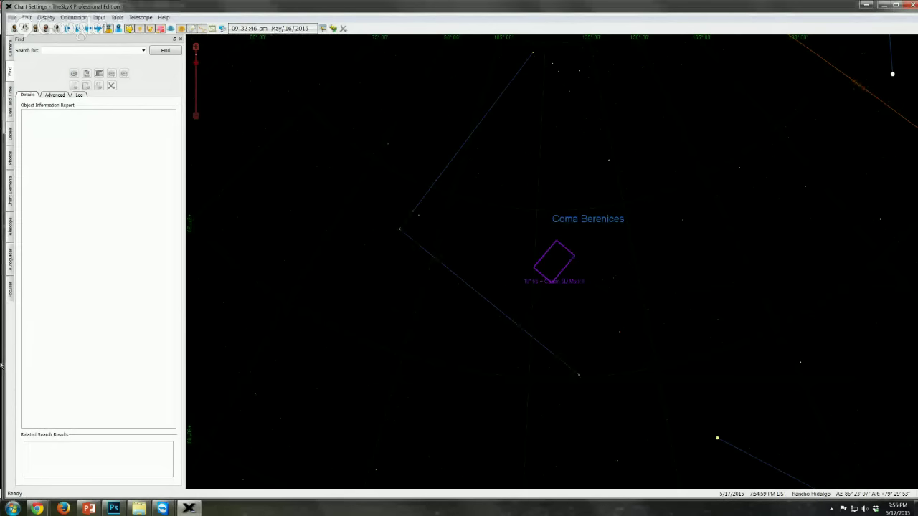
pyautogui.scroll(-1, 391, 312)
pyautogui.scroll(-4, 391, 312)
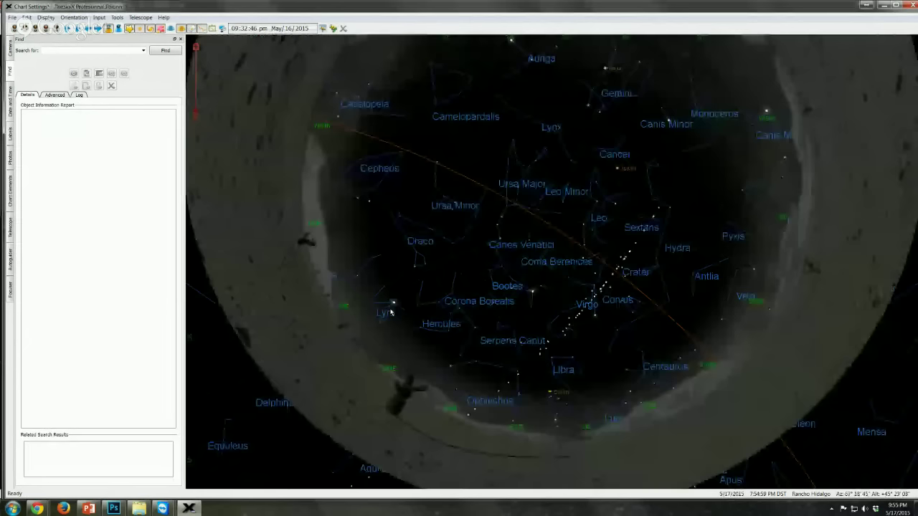
# Orient the star chart toward the southern horizon and enter m77 as the object to search for
pyautogui.moveTo(486, 361); pyautogui.dragTo(360, 389)
pyautogui.scroll(3, 537, 360)
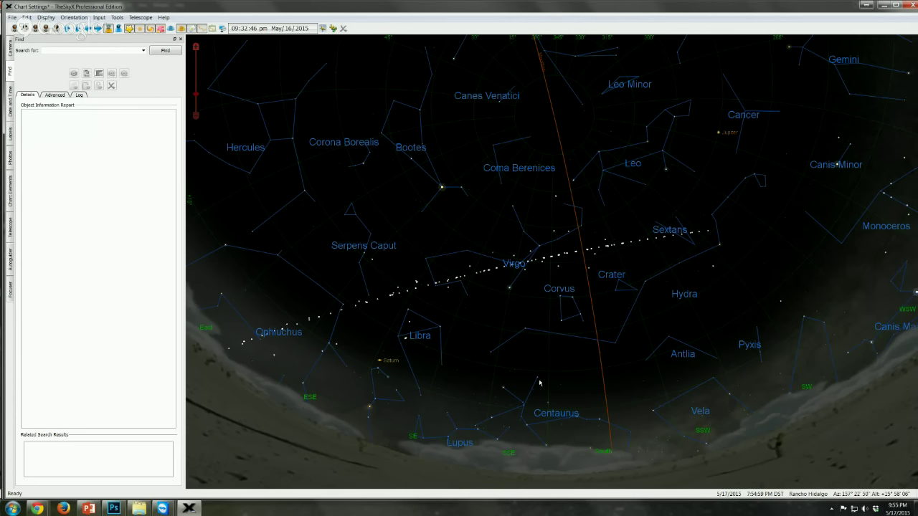
pyautogui.moveTo(557, 372); pyautogui.dragTo(525, 367)
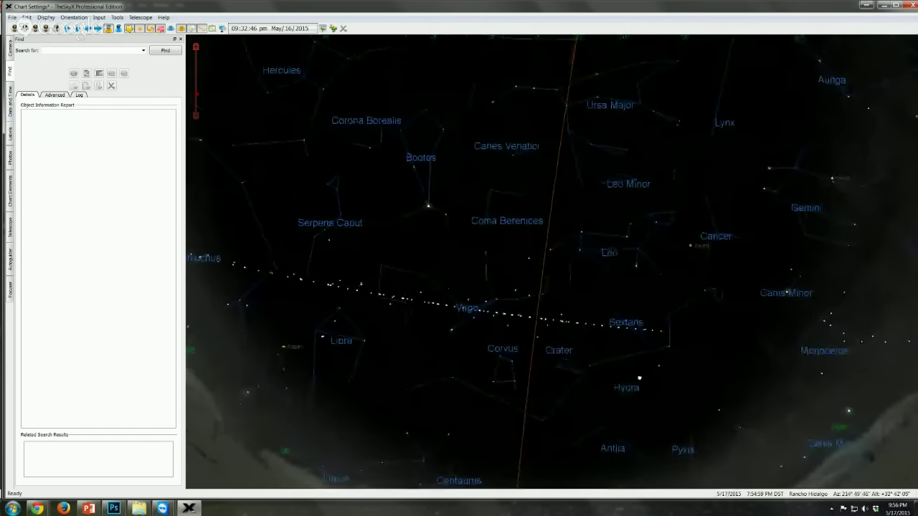
pyautogui.click(56, 50)
pyautogui.write('m77')
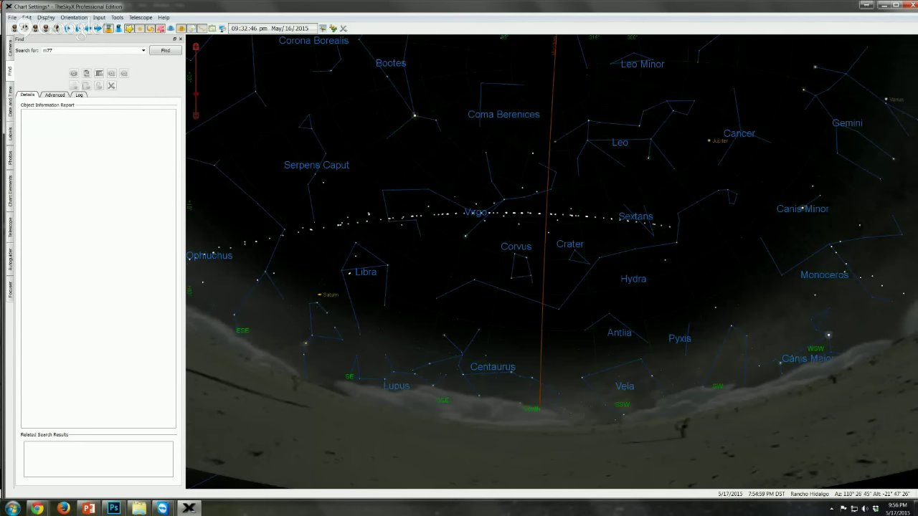
# Switch to Chrome and view the live Rancho_Hidalgo2 telescope camera on the Dropcam page
pyautogui.moveTo(34, 510)
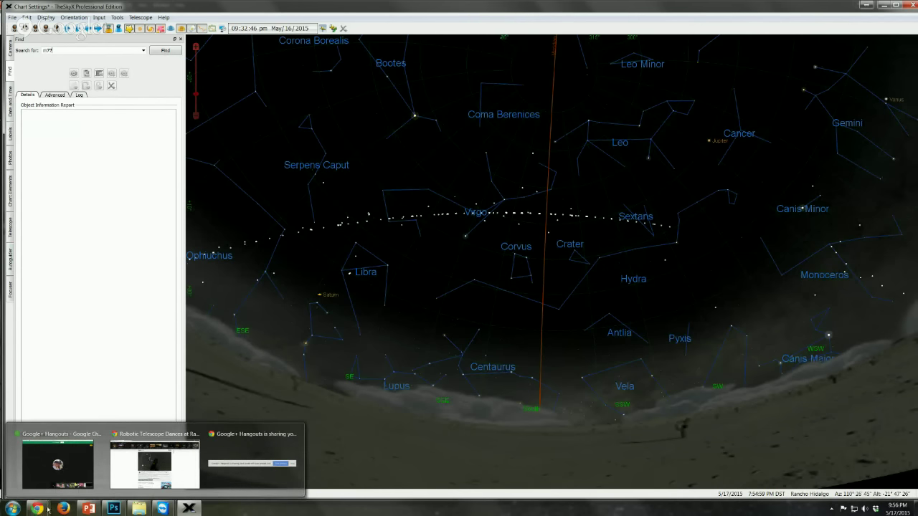
pyautogui.click(80, 470)
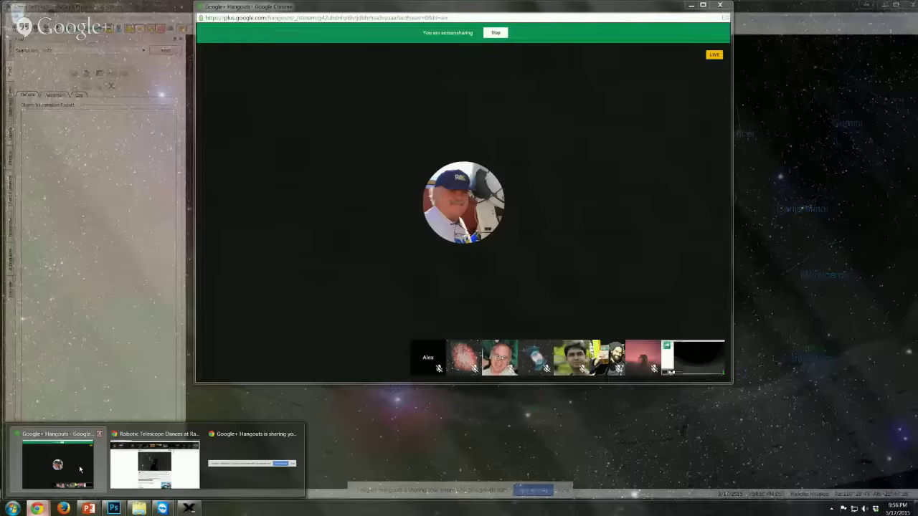
pyautogui.moveTo(38, 508)
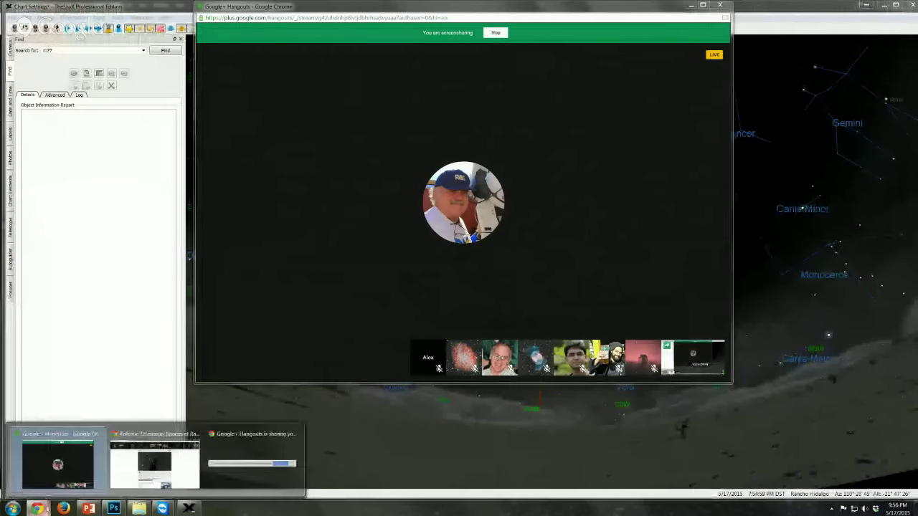
pyautogui.click(156, 461)
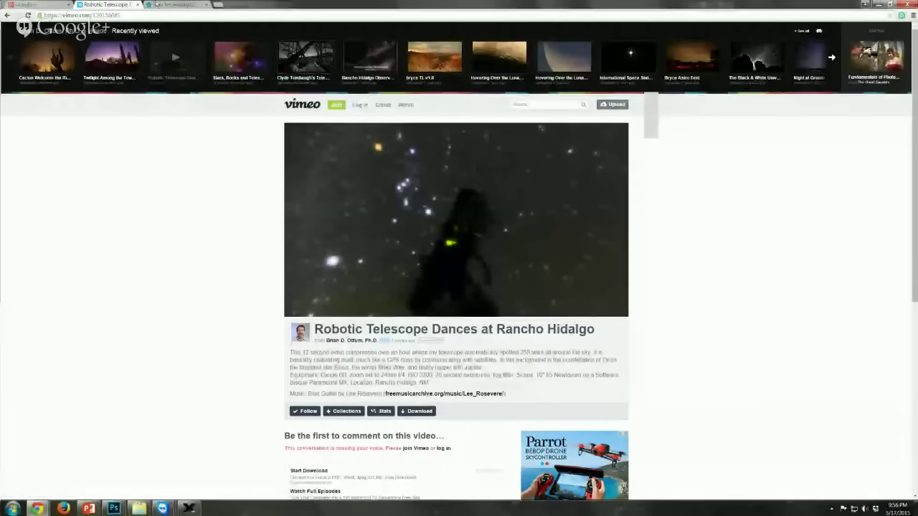
pyautogui.click(166, 5)
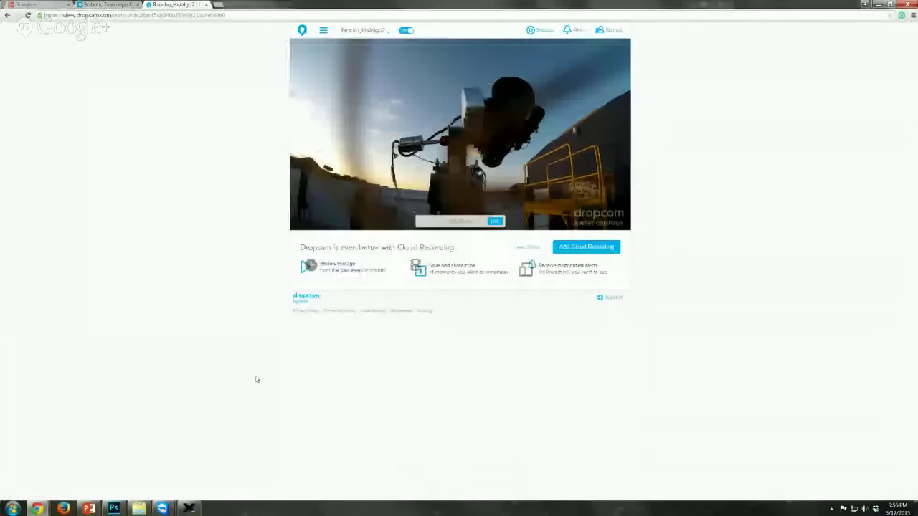
pyautogui.moveTo(482, 146)
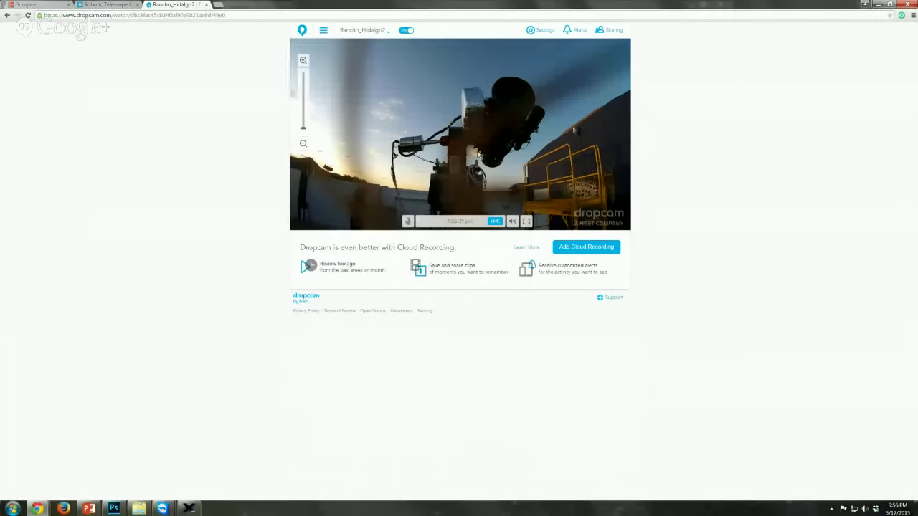
pyautogui.moveTo(512, 220)
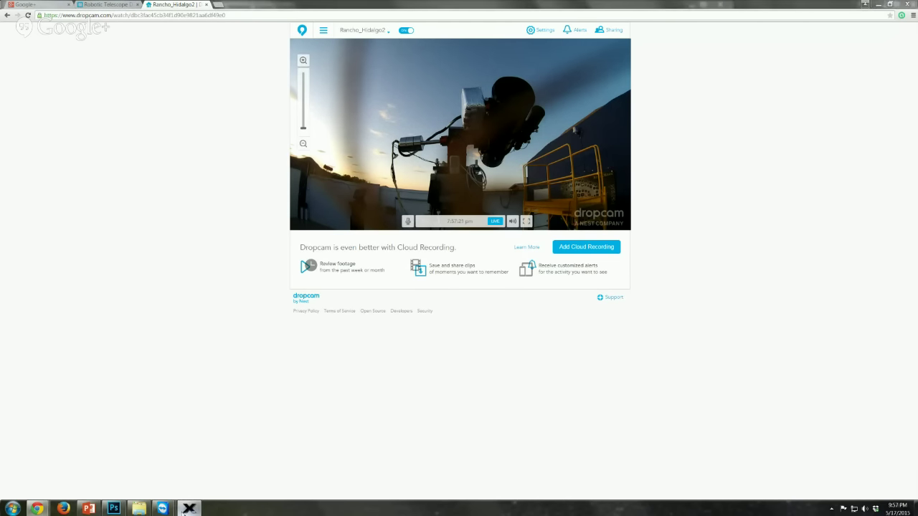
# Revisit the star chart in TheSkyX, and minimize both it and the Dropcam browser window
pyautogui.click(189, 508)
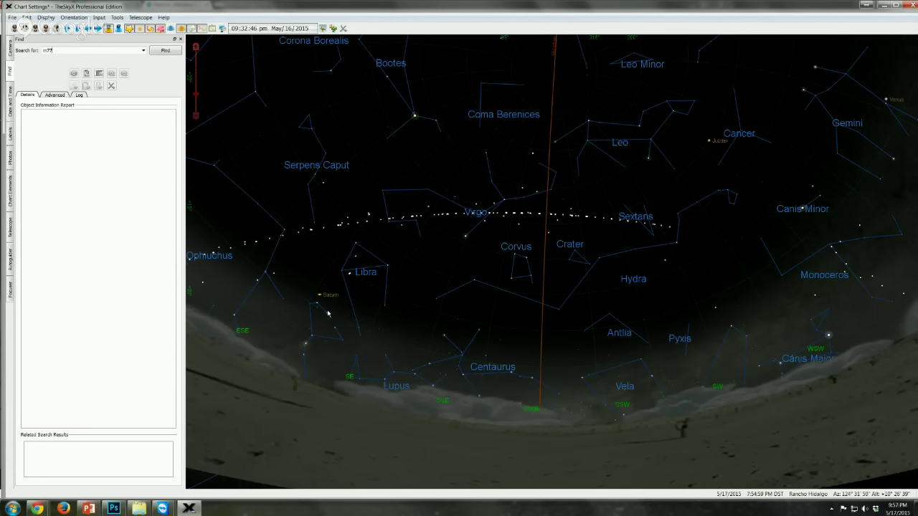
pyautogui.moveTo(328, 313)
pyautogui.click(894, 5)
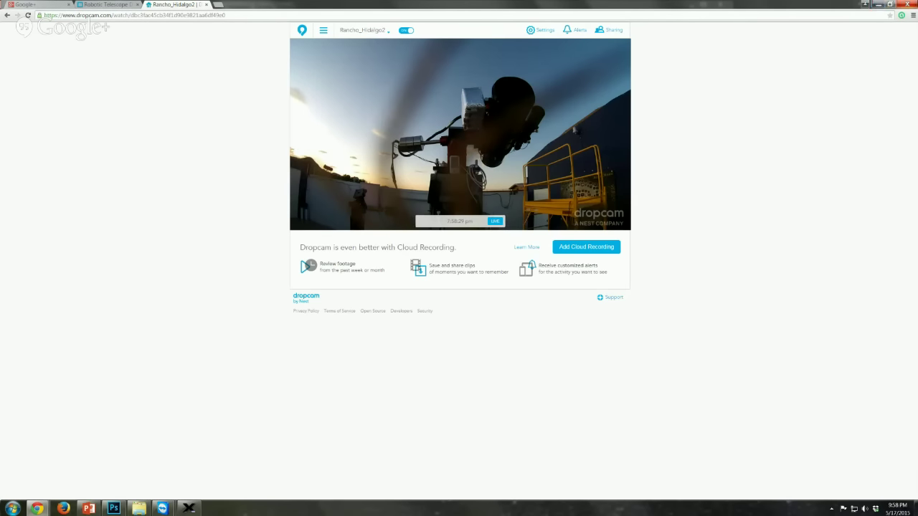
pyautogui.click(877, 5)
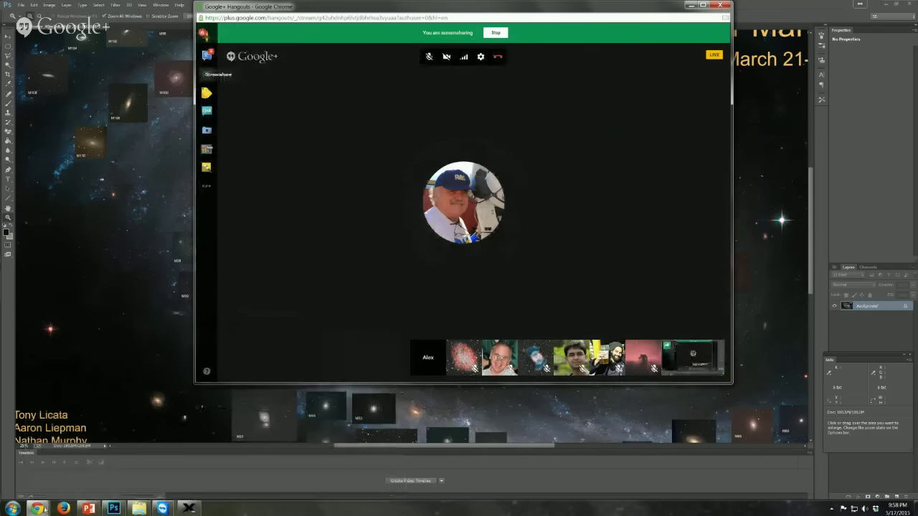
# Switch to TeamViewer, end the open remote session and connect to the NM_Dell_PC computer
pyautogui.moveTo(42, 510)
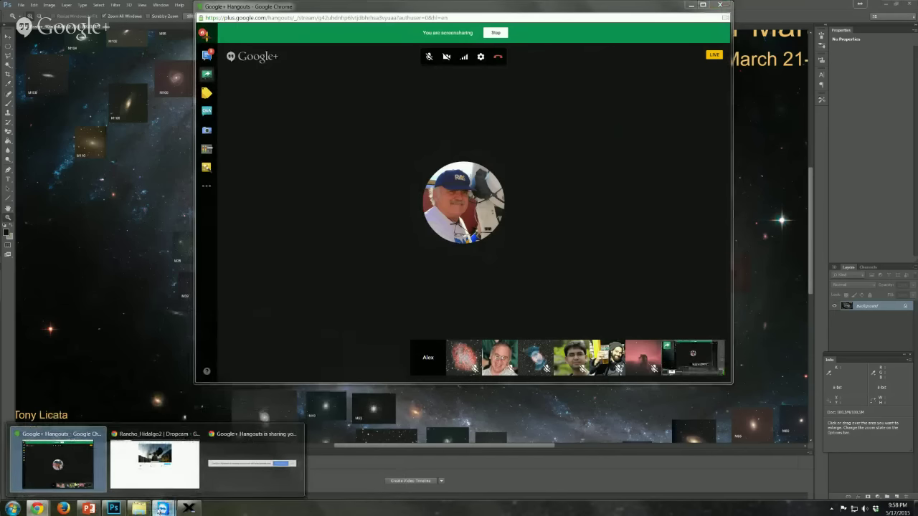
pyautogui.moveTo(162, 508)
pyautogui.click(198, 472)
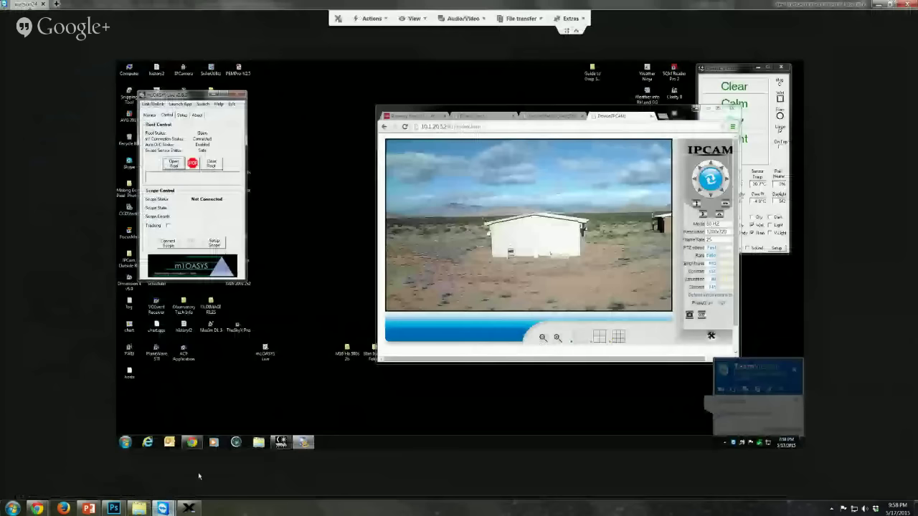
pyautogui.click(338, 18)
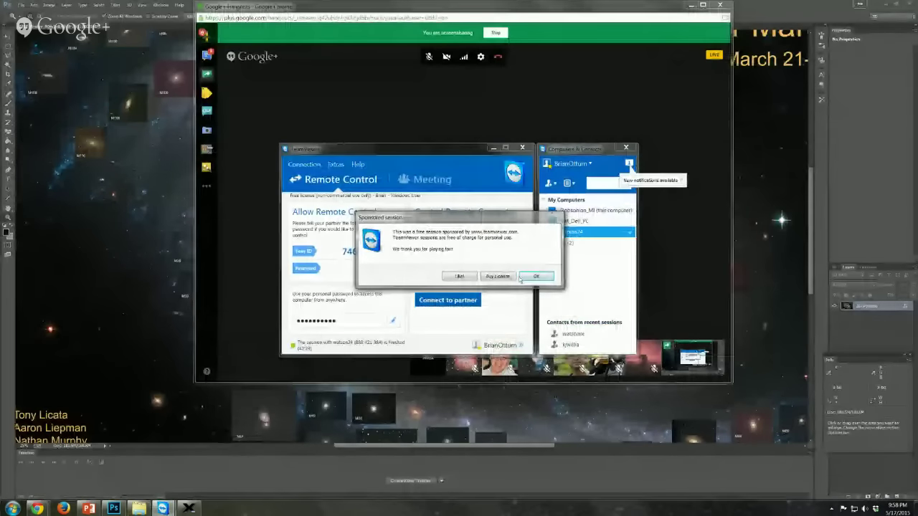
pyautogui.click(535, 276)
pyautogui.doubleClick(568, 221)
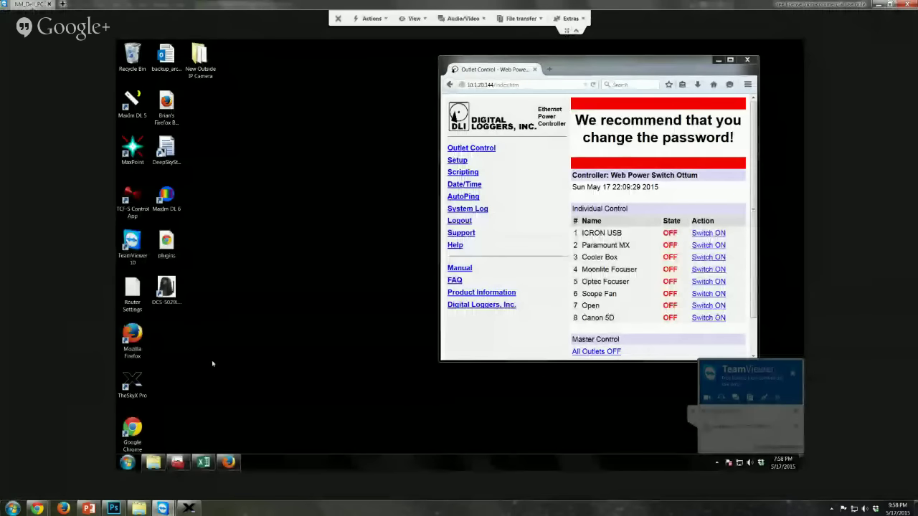
# Launch BackyardEOS on the remote computer and move its window clear of the outlet control page
pyautogui.click(123, 465)
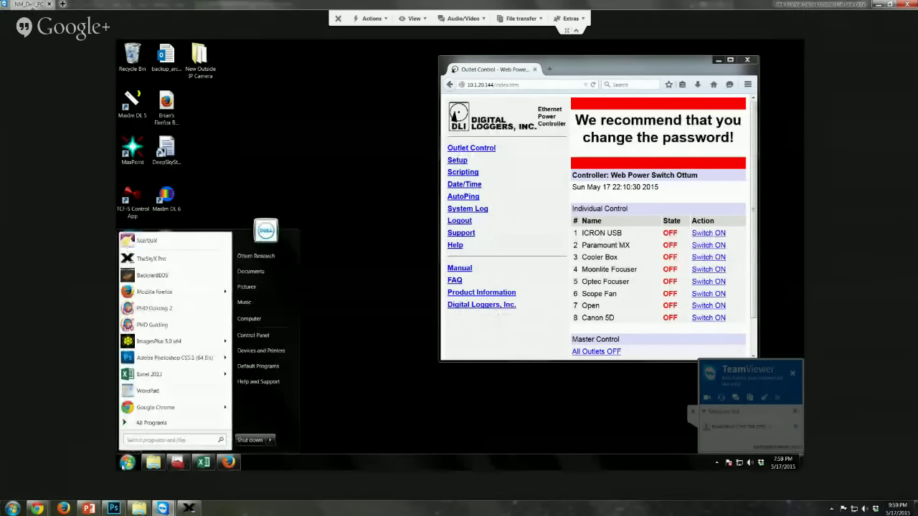
pyautogui.click(146, 275)
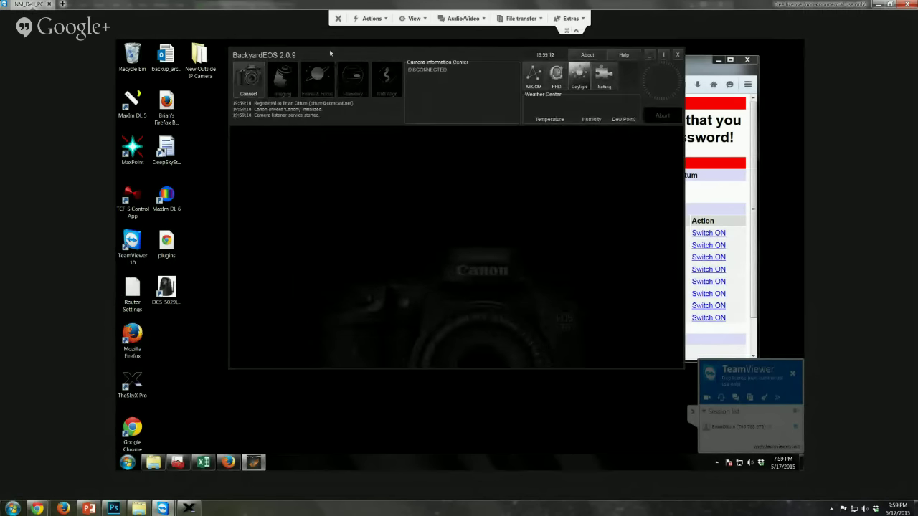
pyautogui.moveTo(331, 69); pyautogui.dragTo(337, 103)
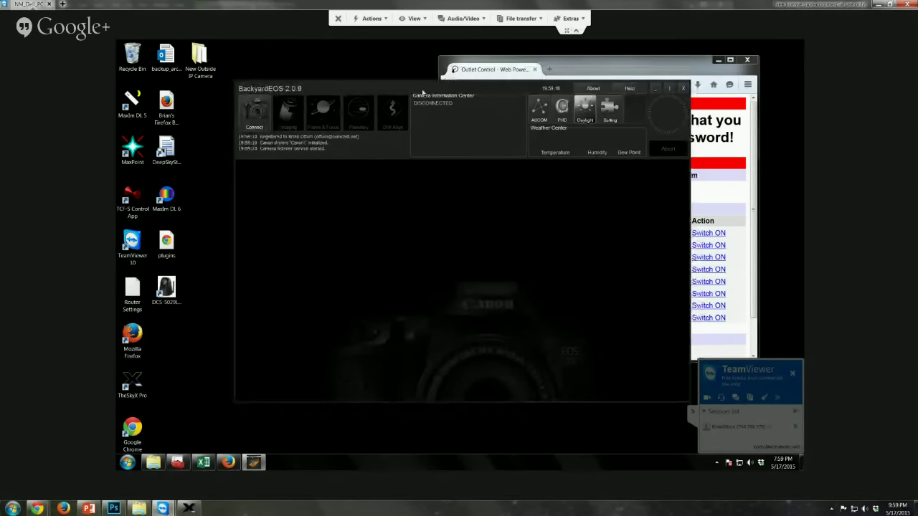
pyautogui.moveTo(424, 92); pyautogui.dragTo(286, 89)
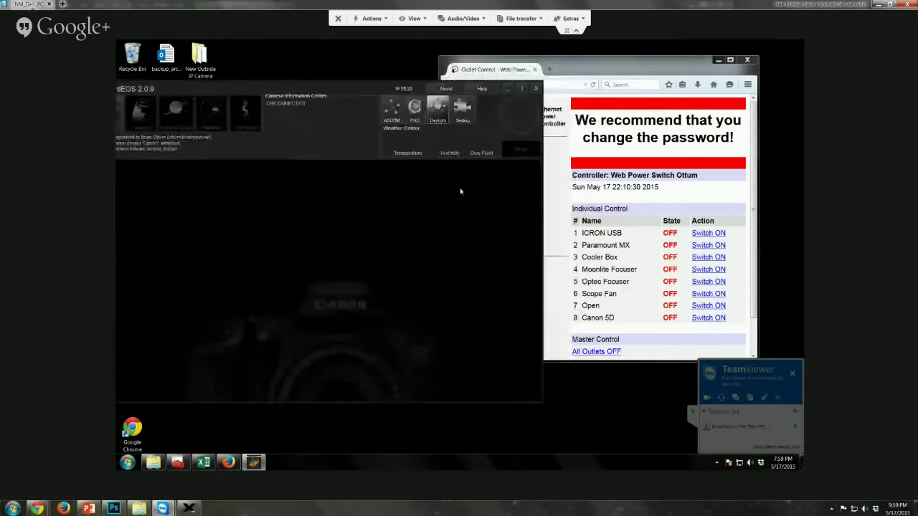
# Bring the Web Power Switch browser window to the front, reposition it and make it wider
pyautogui.click(589, 63)
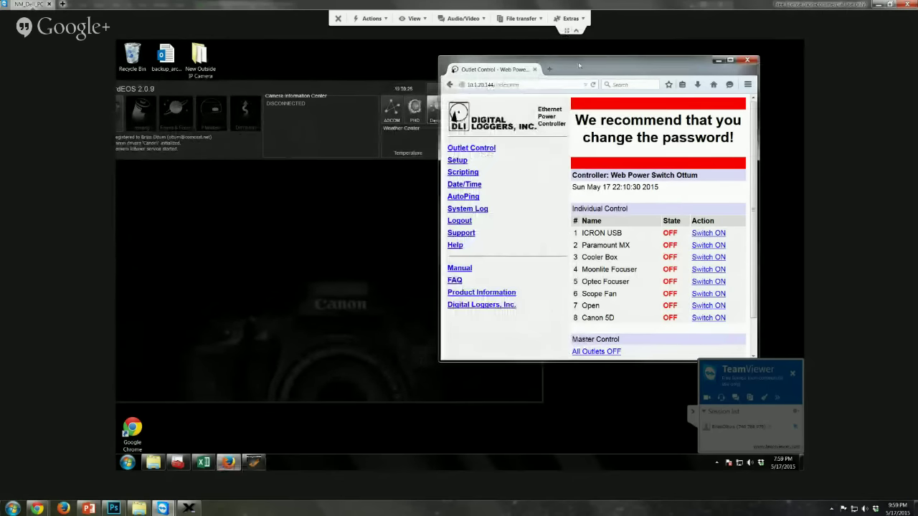
pyautogui.moveTo(588, 65); pyautogui.dragTo(573, 65)
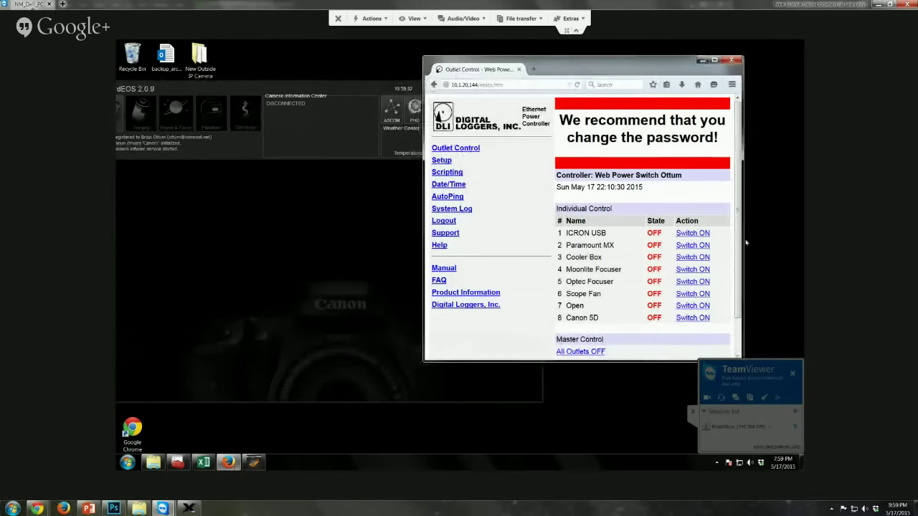
pyautogui.moveTo(743, 242); pyautogui.dragTo(776, 239)
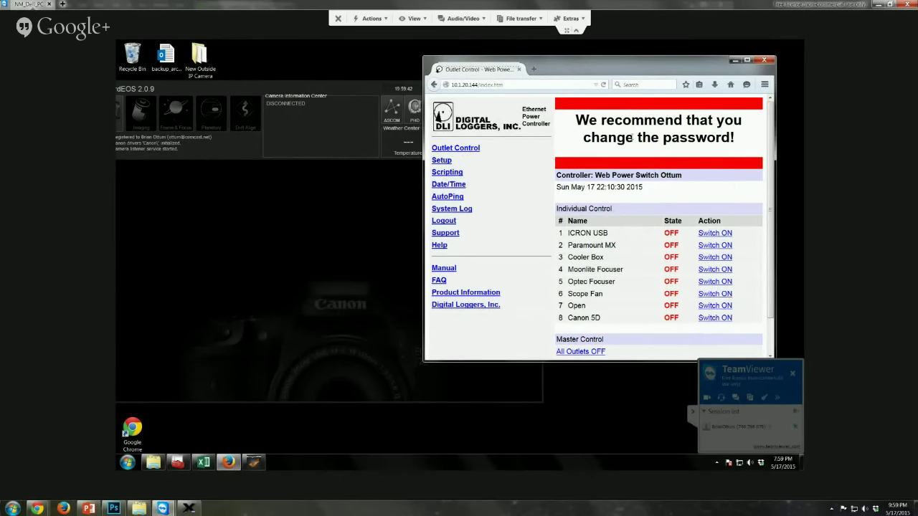
# Switch on outlets 1 to 3 of the power controller: ICRON USB, Paramount MX and Cooler Box
pyautogui.click(701, 236)
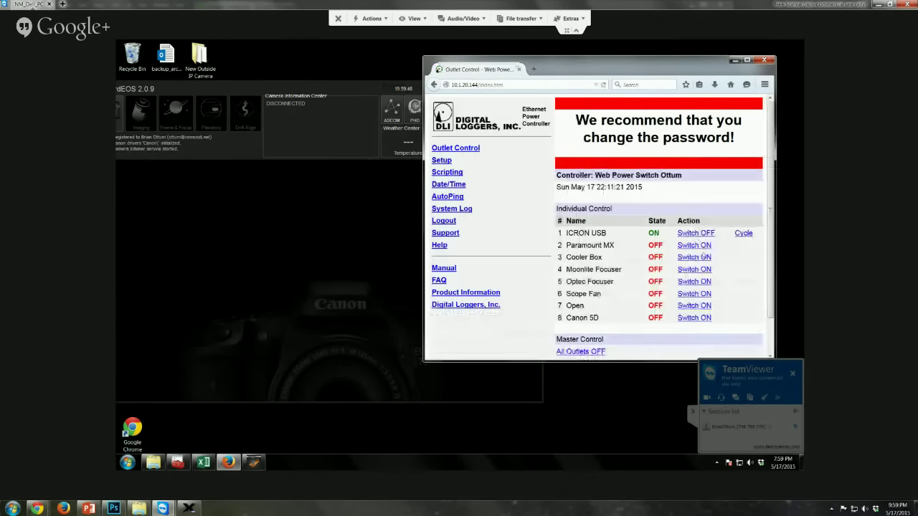
pyautogui.click(702, 246)
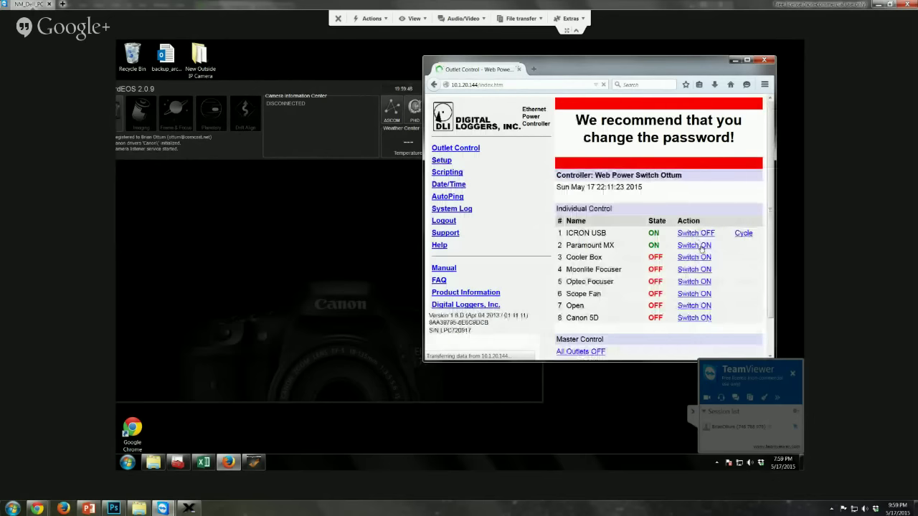
pyautogui.click(694, 258)
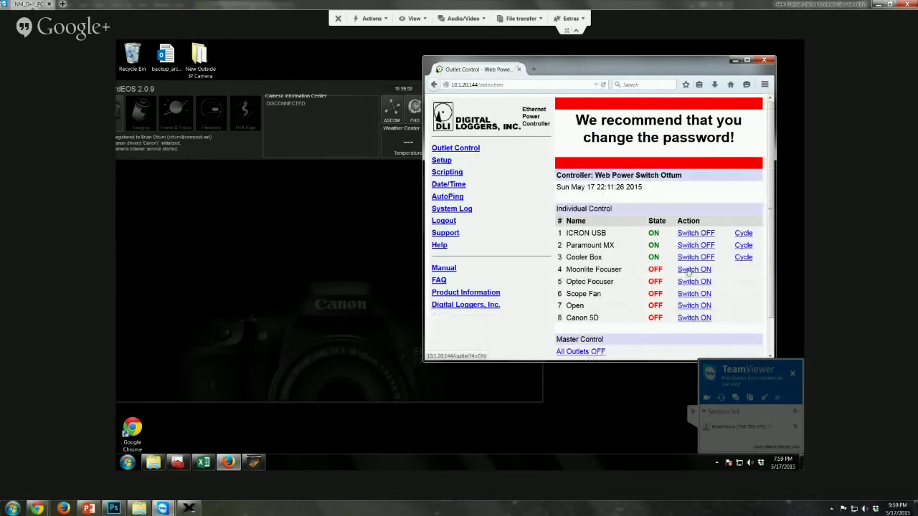
# Switch on power controller outlets 4, 5, 6 and 8: Moonlite Focuser, Optec Focuser, Scope Fan and Canon 5D
pyautogui.click(688, 270)
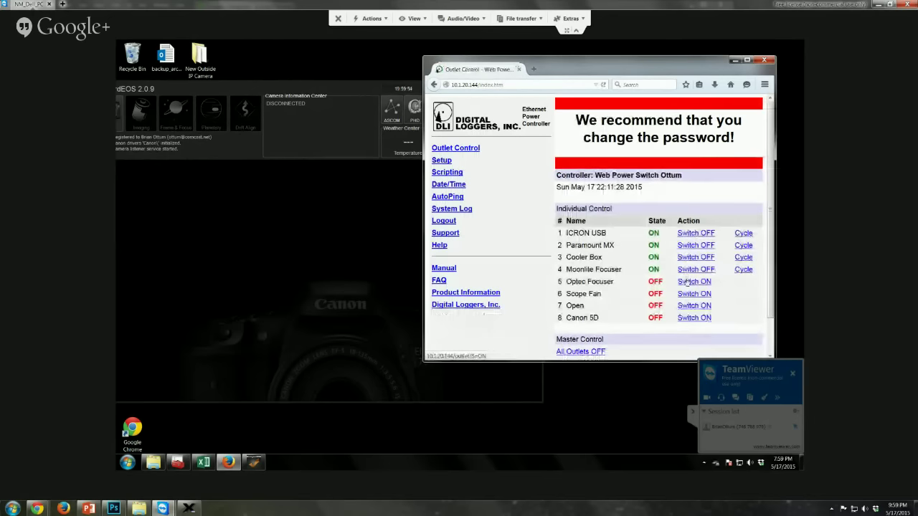
pyautogui.click(688, 282)
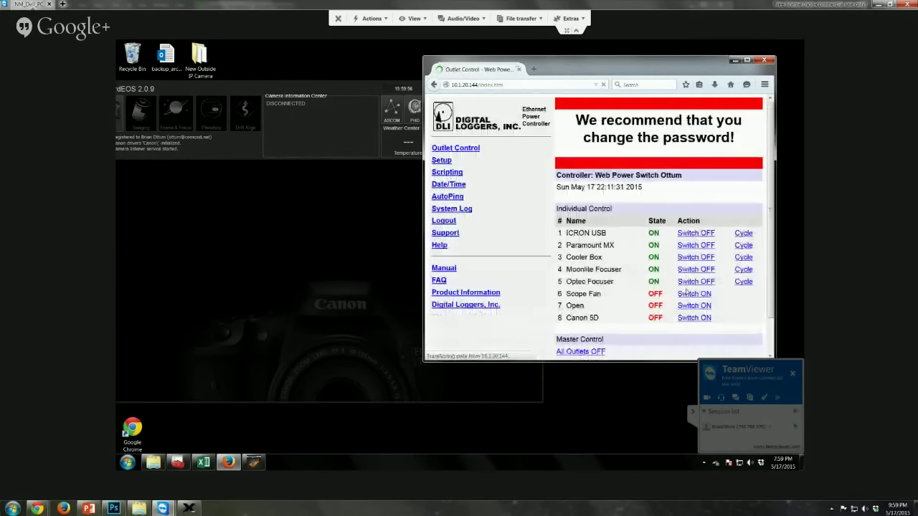
pyautogui.click(687, 294)
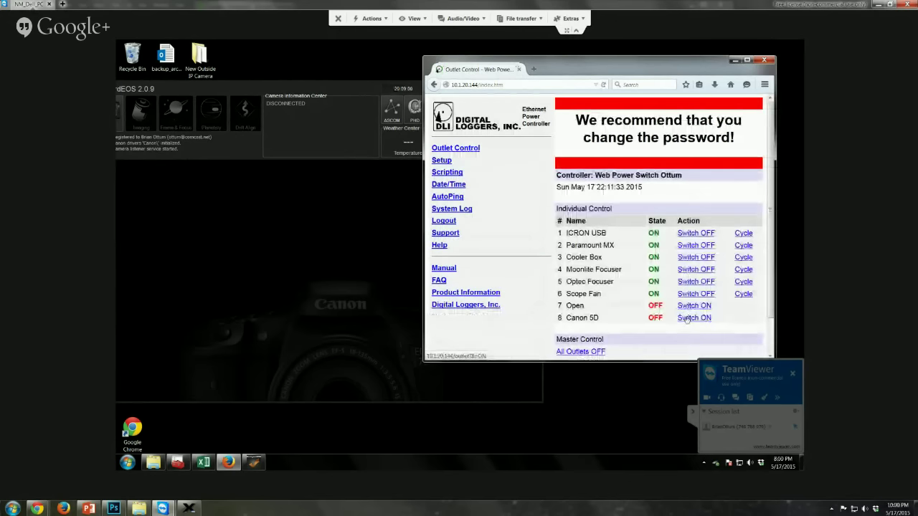
pyautogui.click(689, 318)
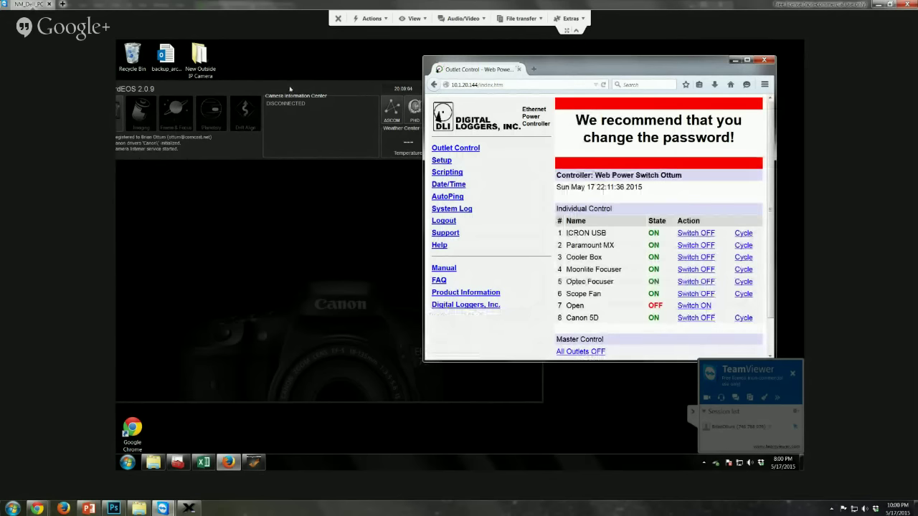
# Minimize the outlet control page, connect the Canon camera in BackyardEOS and reposition its window on the remote desktop
pyautogui.doubleClick(290, 89)
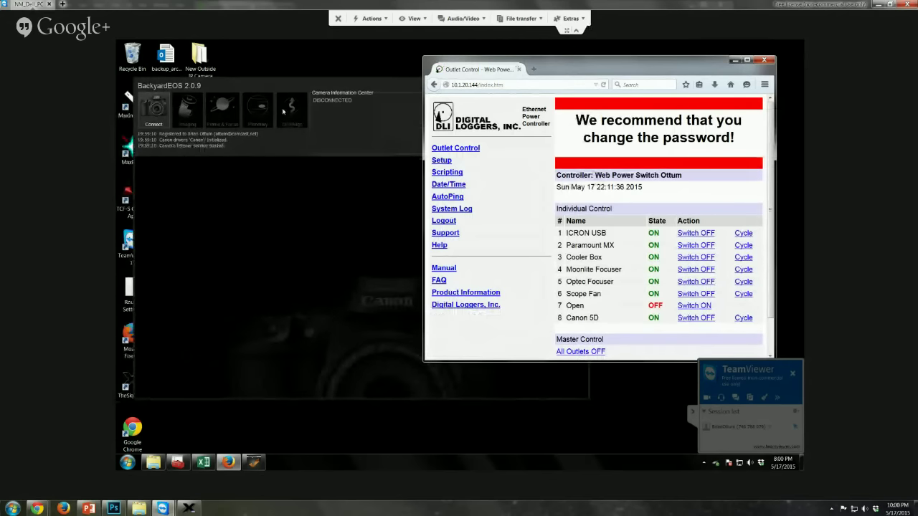
pyautogui.click(734, 60)
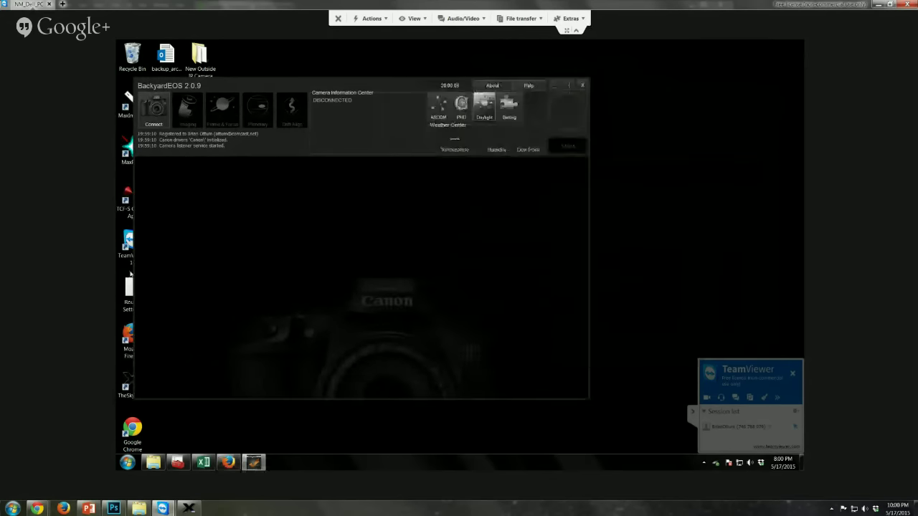
pyautogui.moveTo(136, 119); pyautogui.dragTo(271, 108)
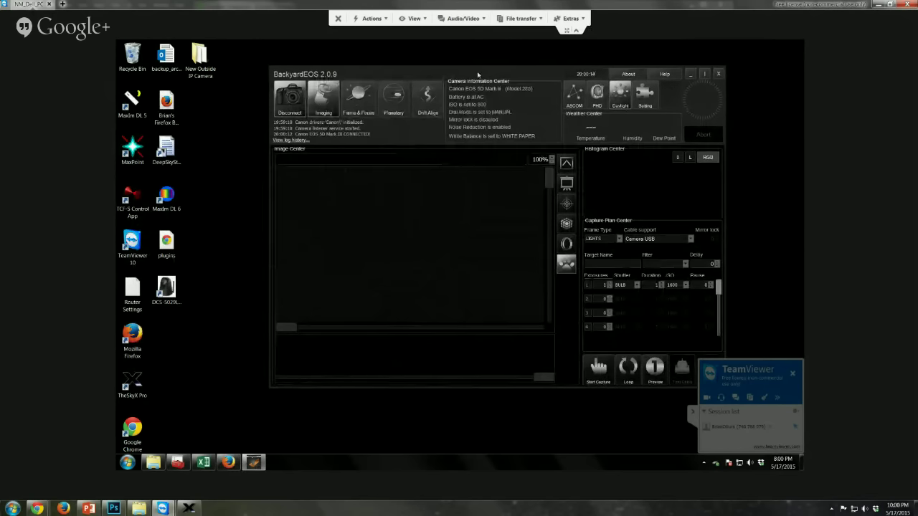
pyautogui.moveTo(478, 74); pyautogui.dragTo(436, 64)
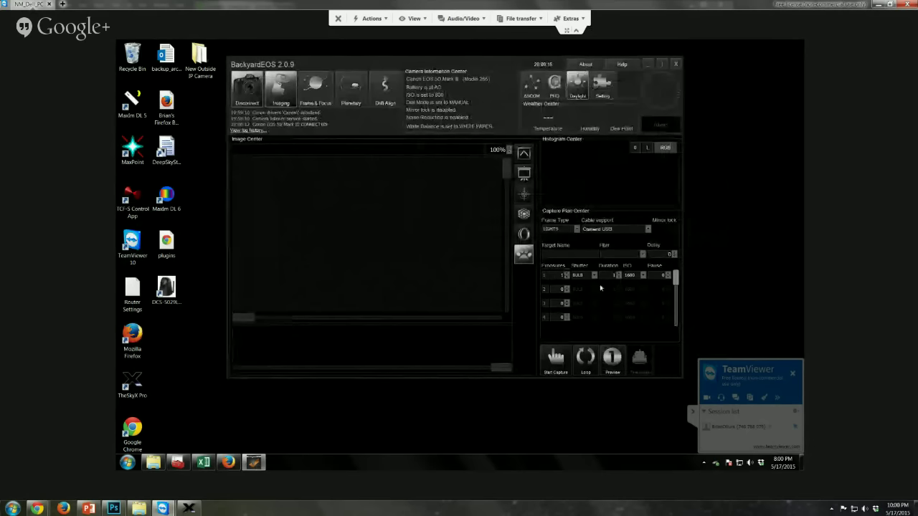
# Set the first exposure row of the capture plan to ISO 12800 and a duration of 5
pyautogui.click(643, 276)
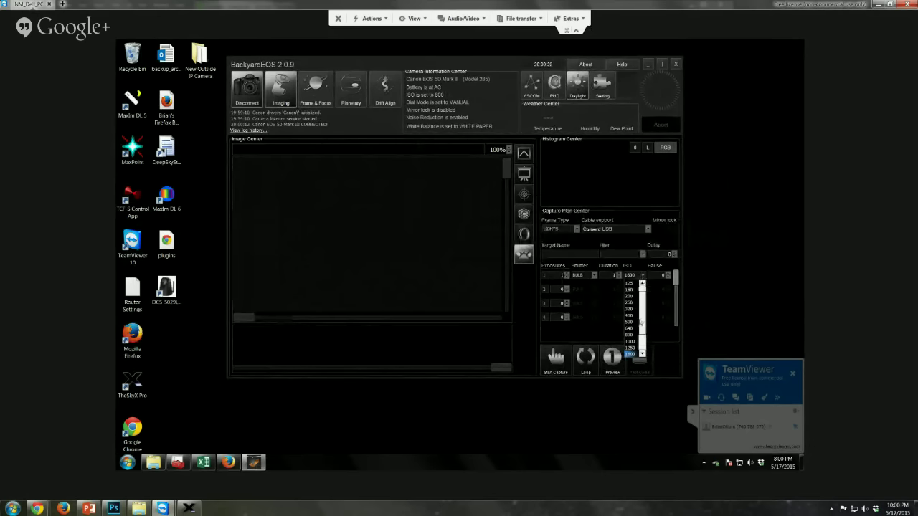
pyautogui.moveTo(641, 324); pyautogui.dragTo(643, 352)
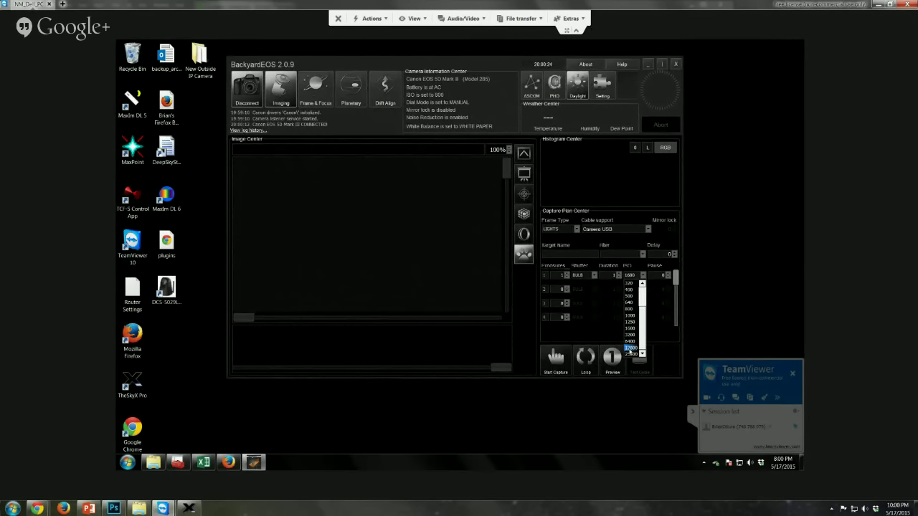
pyautogui.click(630, 348)
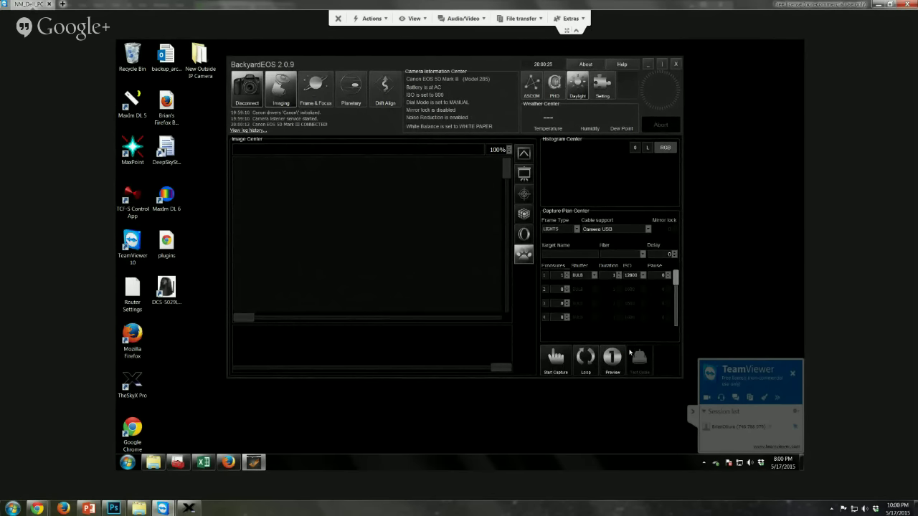
pyautogui.click(617, 274)
pyautogui.click(617, 274)
# Examine the camera's live view in Frame & Focus mode and return to Imaging mode
pyautogui.click(309, 98)
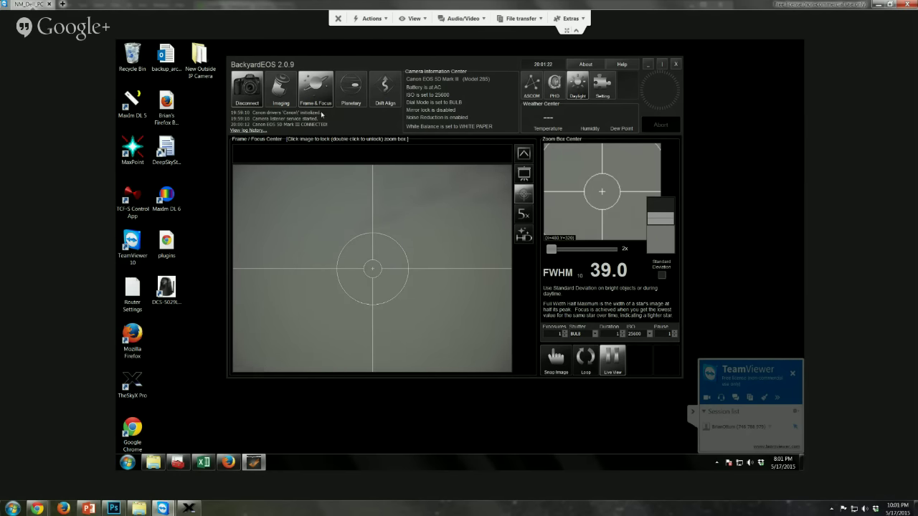
pyautogui.click(272, 91)
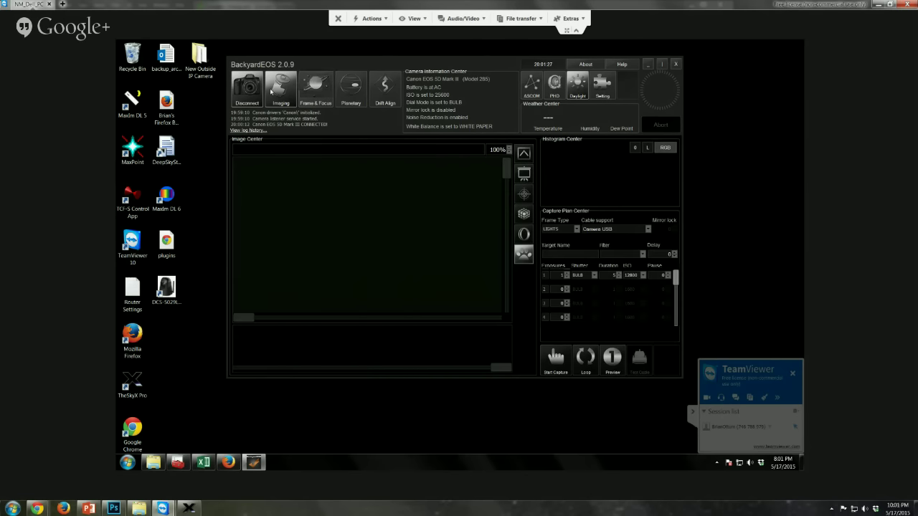
pyautogui.click(312, 96)
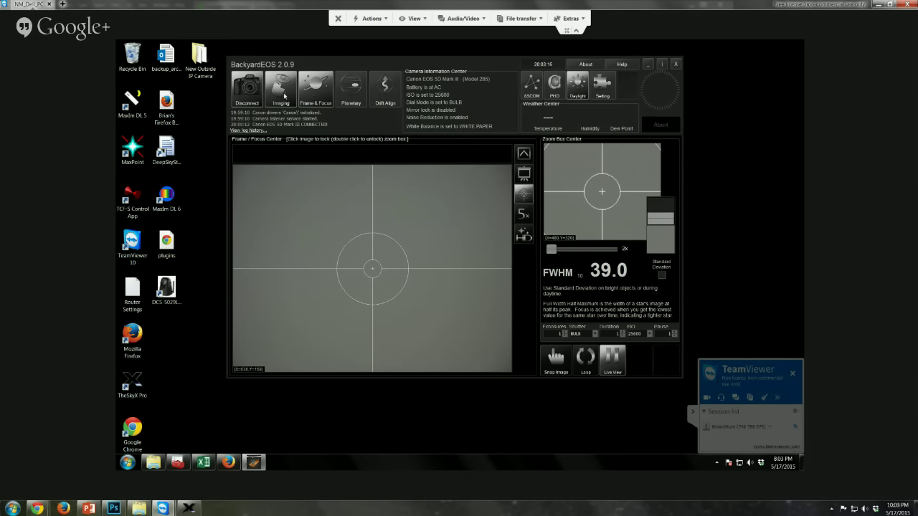
pyautogui.click(284, 95)
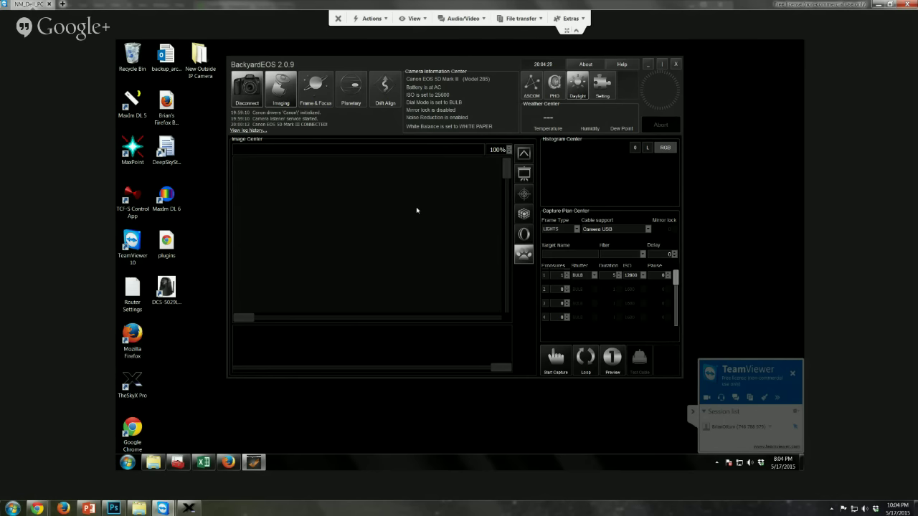
# Disconnect the Canon camera and close BackyardEOS on the remote computer
pyautogui.click(253, 100)
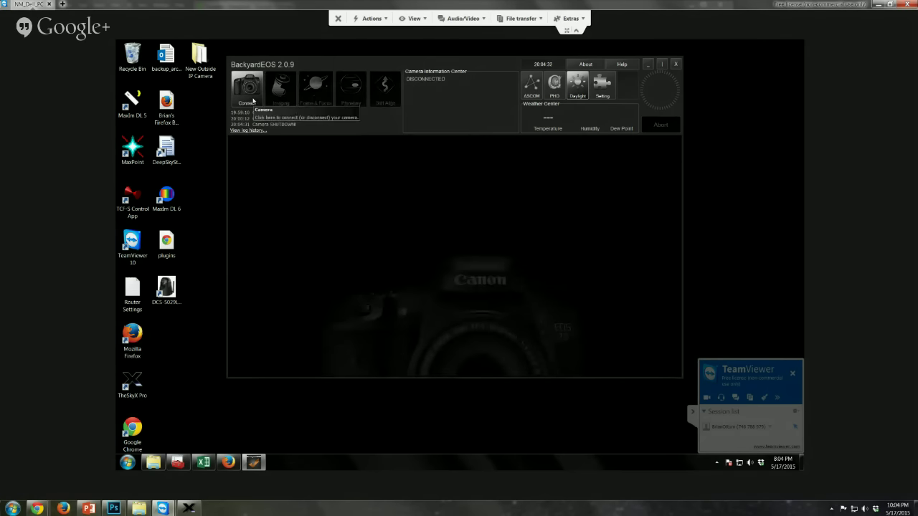
pyautogui.click(675, 64)
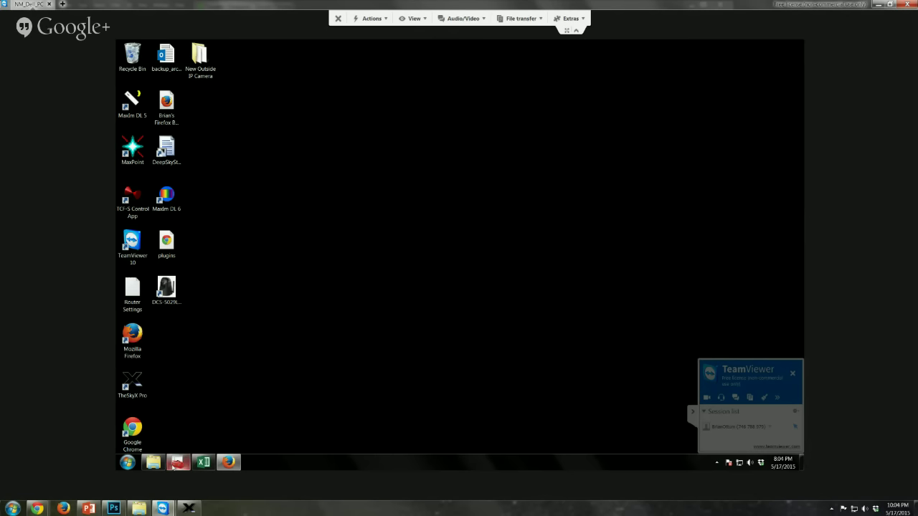
# Switch to the Rancho_Hidalgo_Observatory_brief presentation in PowerPoint and browse from the last slide back to the opening slides
pyautogui.moveTo(178, 462)
pyautogui.moveTo(89, 509)
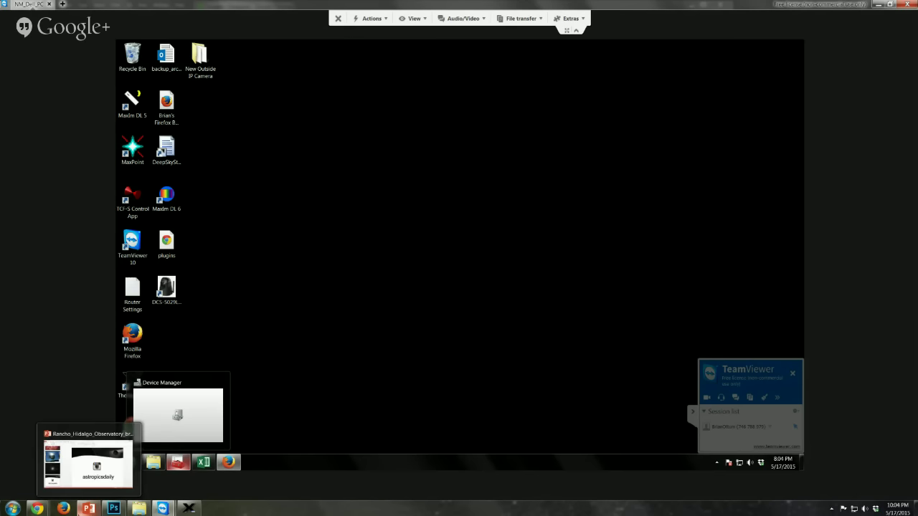
pyautogui.click(88, 463)
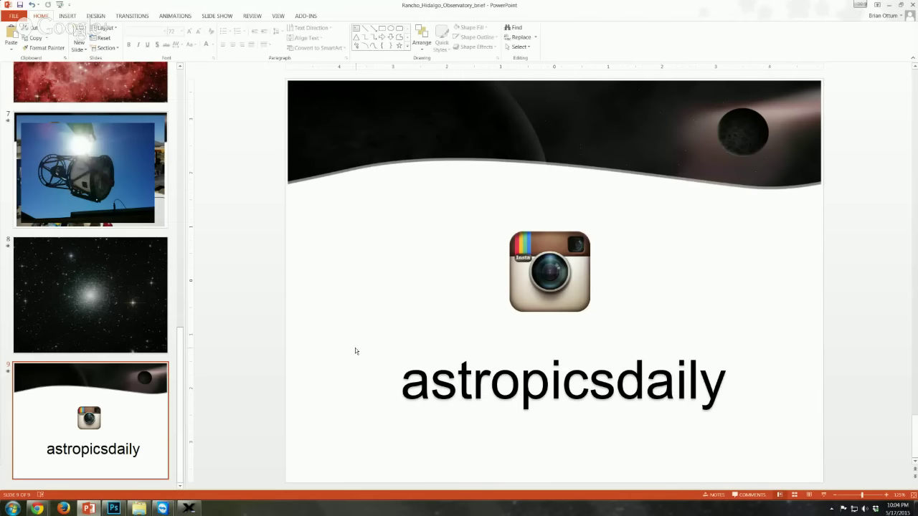
pyautogui.scroll(4, 355, 348)
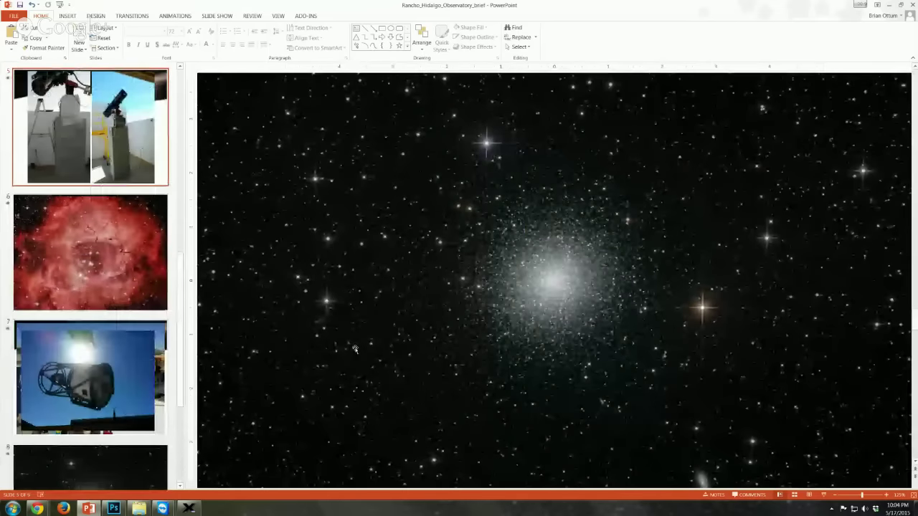
pyautogui.scroll(5, 356, 348)
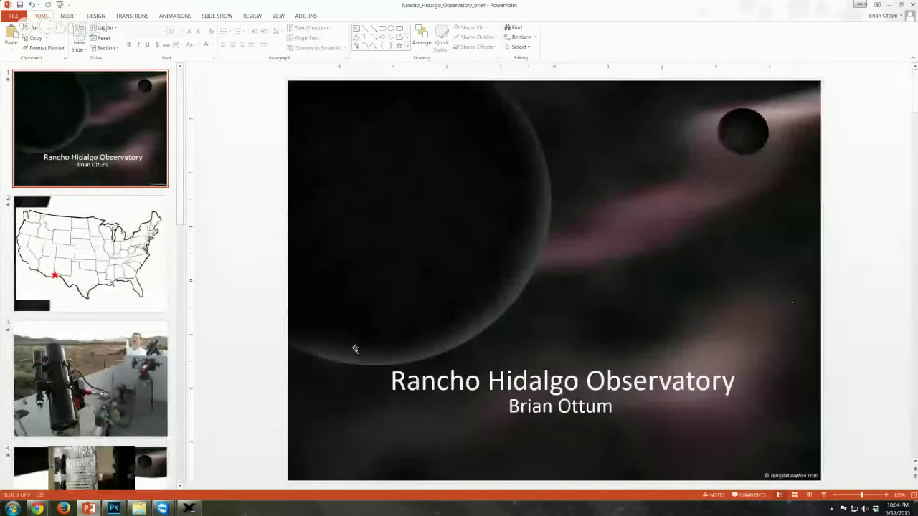
pyautogui.scroll(-2, 355, 349)
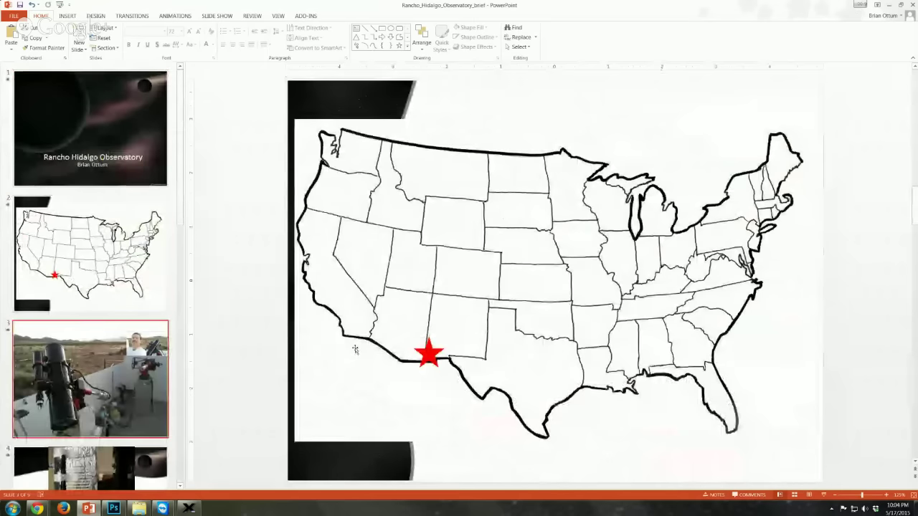
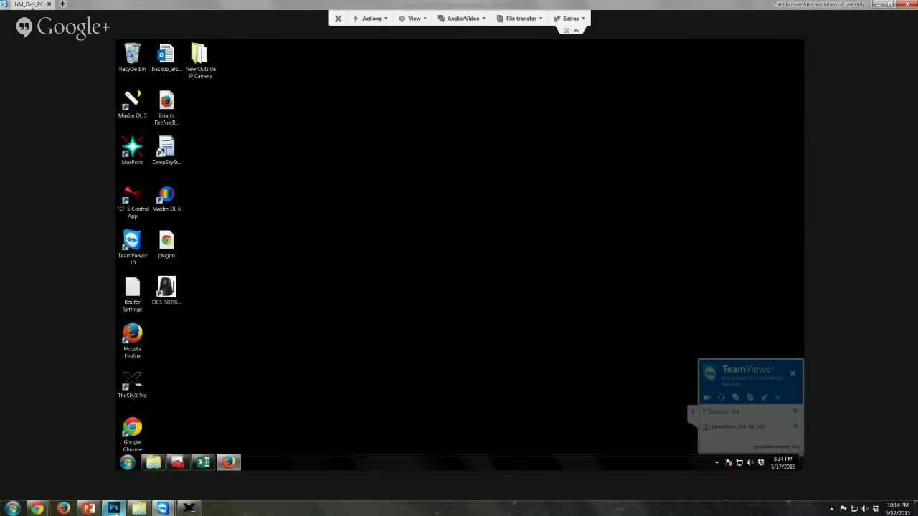
# Switch to the Messier Marathon poster in Photoshop and magnify the area around the M1 image to 66.67%
pyautogui.moveTo(115, 509)
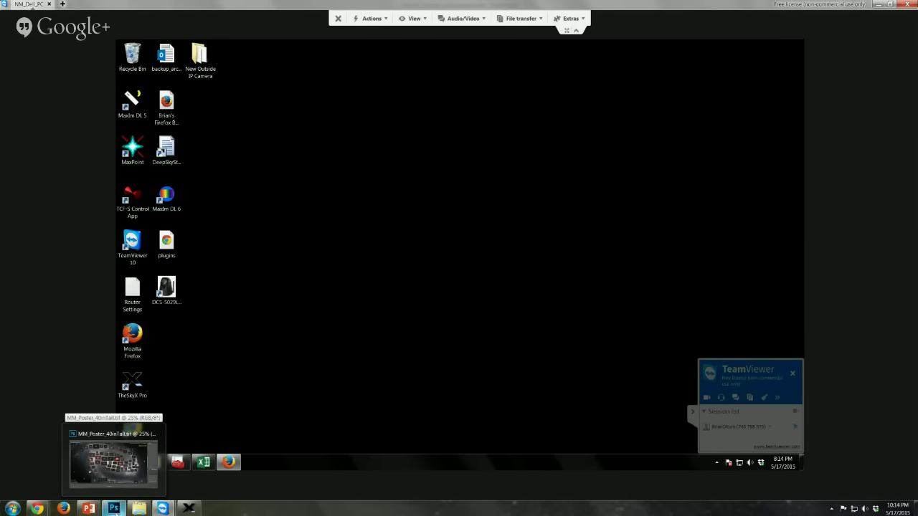
pyautogui.click(115, 509)
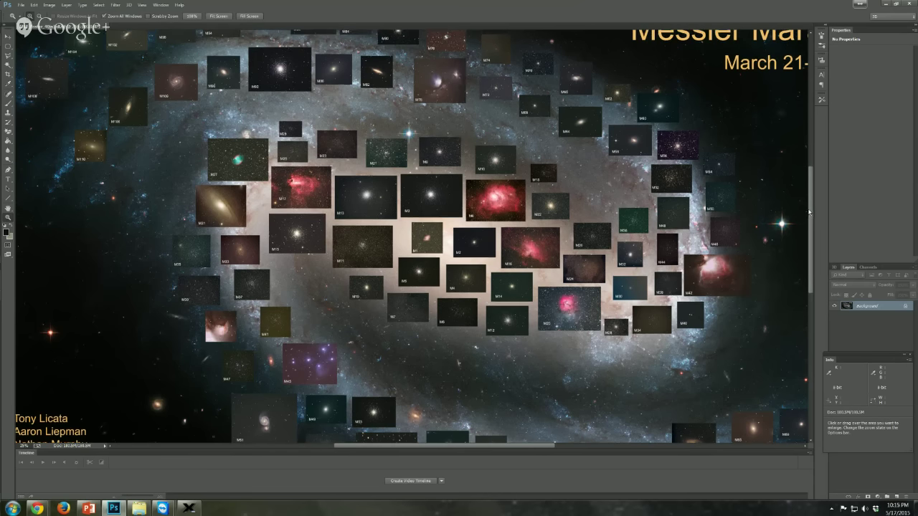
pyautogui.scroll(-4, 809, 213)
pyautogui.scroll(5, 810, 206)
pyautogui.scroll(1, 809, 206)
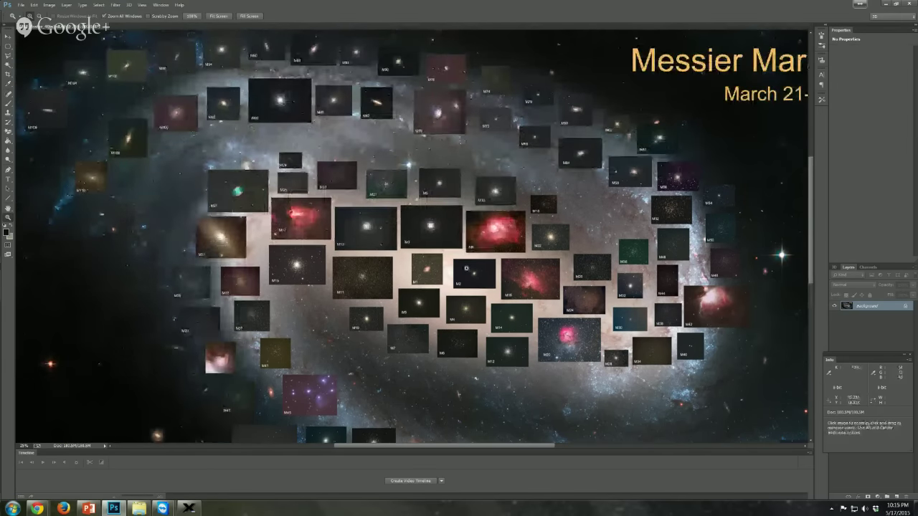
pyautogui.click(424, 271)
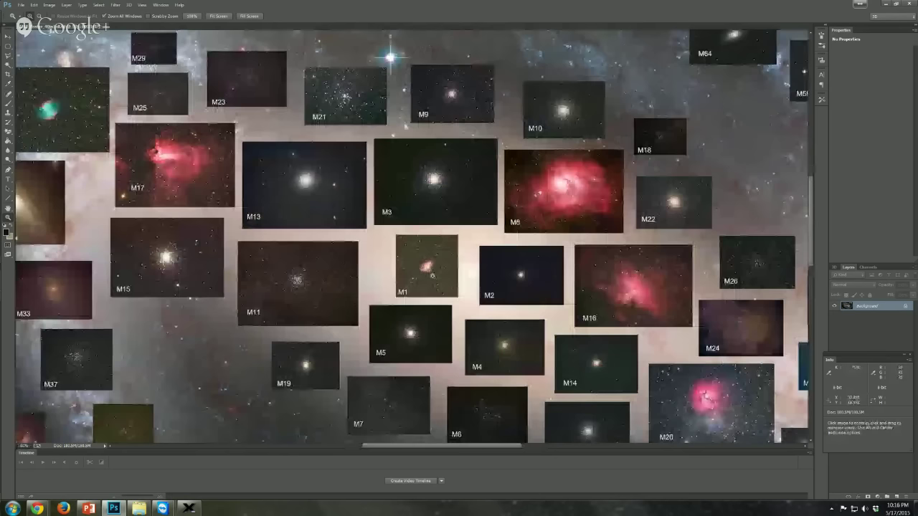
pyautogui.click(432, 275)
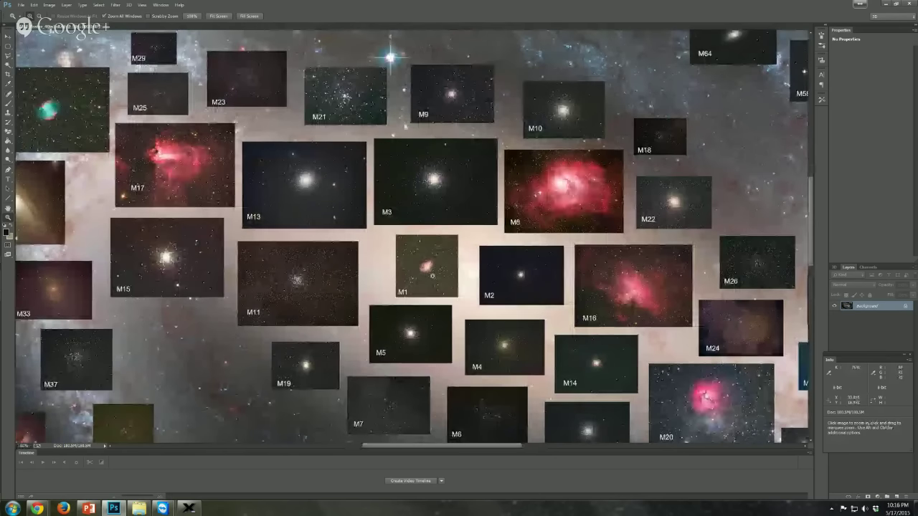
pyautogui.click(432, 275)
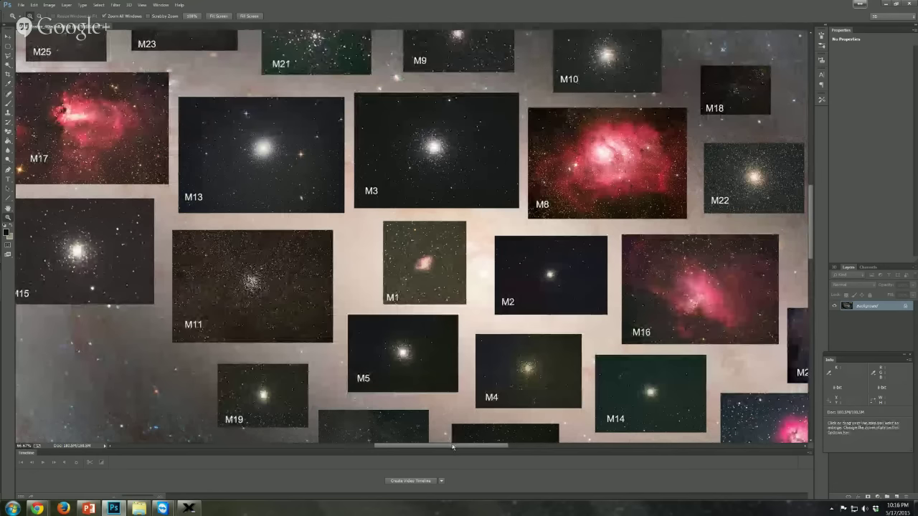
# Magnify the M8 nebula image on the poster to 200% for a close look
pyautogui.moveTo(452, 442); pyautogui.dragTo(492, 451)
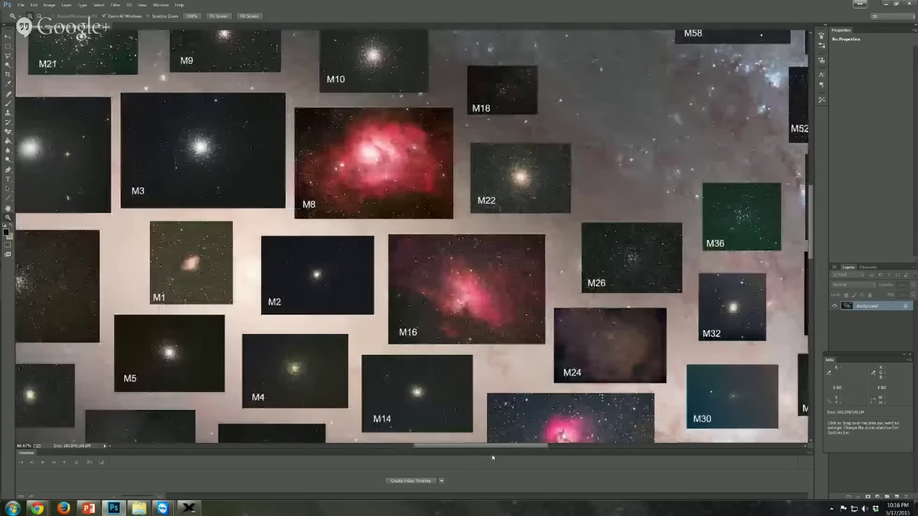
pyautogui.click(402, 150)
pyautogui.click(365, 132)
pyautogui.scroll(2, 367, 178)
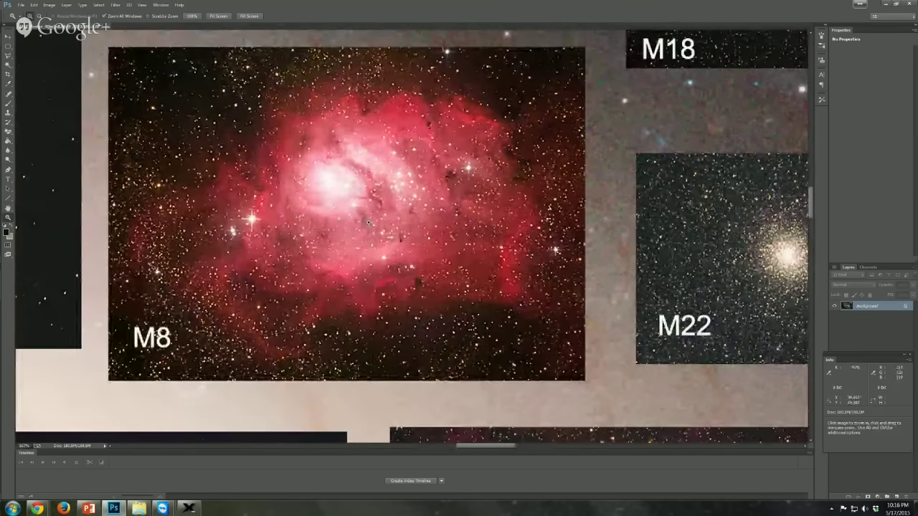
# Examine the M16 area, reduce the magnification to 100% and inspect the poster images around M36, M44 and M46
pyautogui.scroll(-1, 368, 223)
pyautogui.scroll(-6, 368, 227)
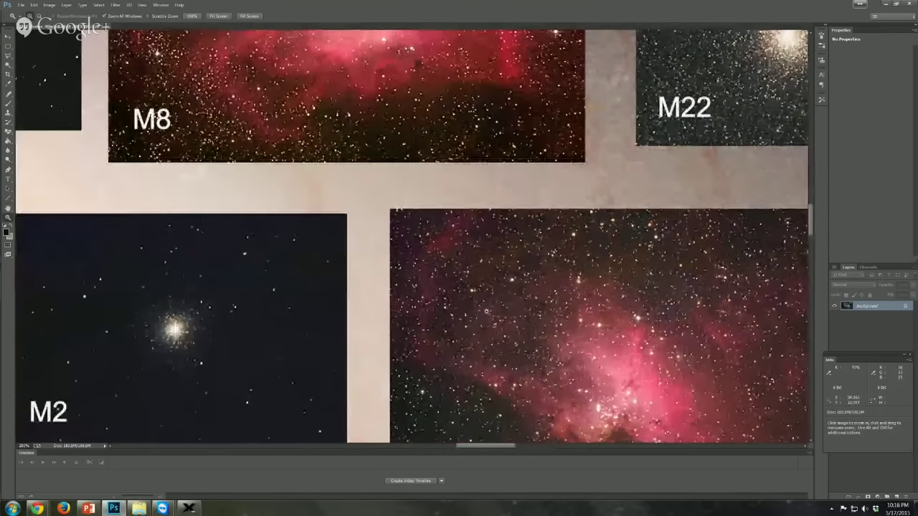
pyautogui.rightClick(486, 311)
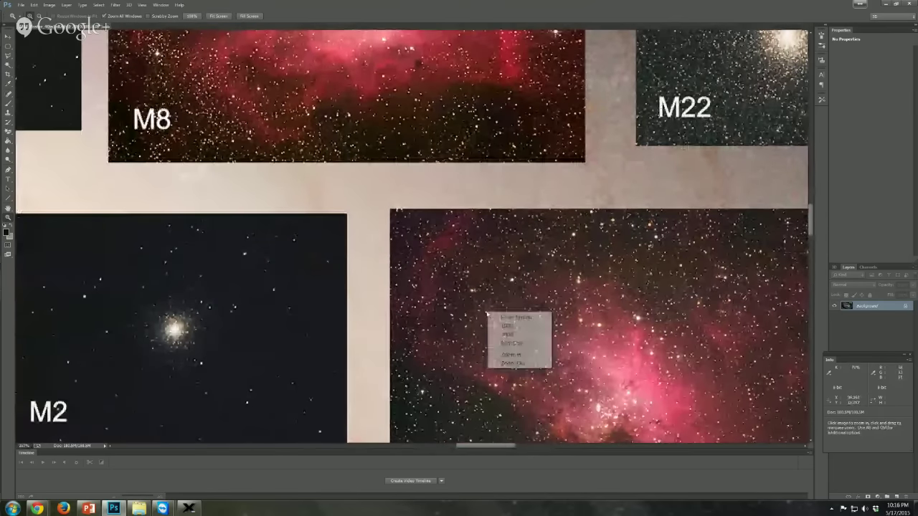
pyautogui.click(517, 364)
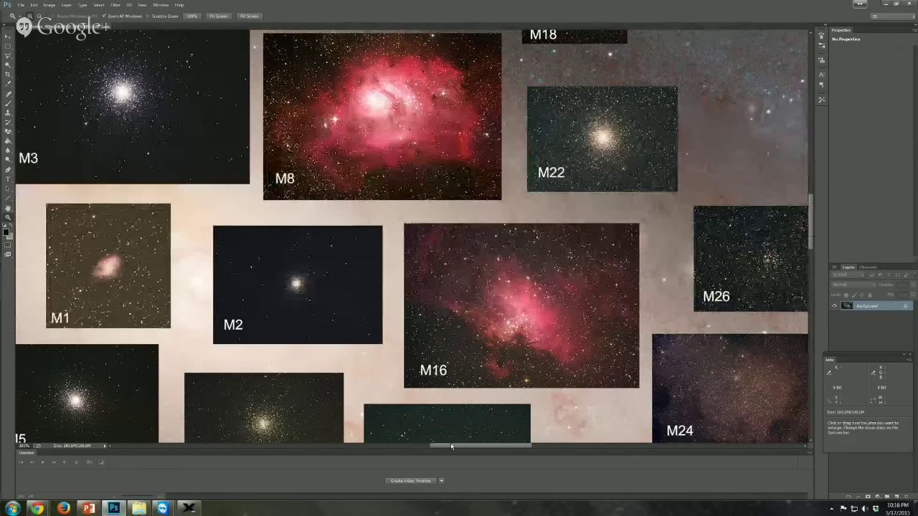
pyautogui.moveTo(451, 446); pyautogui.dragTo(496, 449)
pyautogui.moveTo(571, 449); pyautogui.dragTo(615, 453)
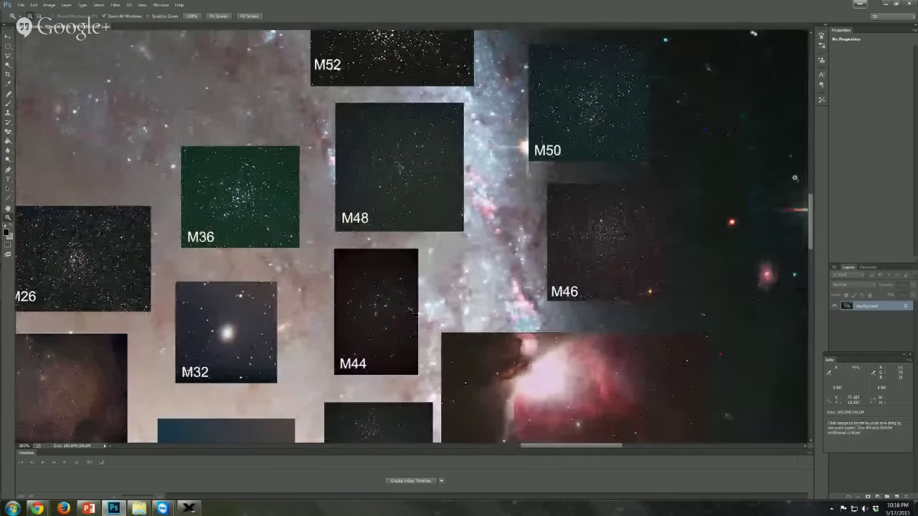
# Examine the poster images from M42 and M40 across M20, M12 and M7 to M1, M3 and the M31 area
pyautogui.moveTo(811, 200); pyautogui.dragTo(806, 246)
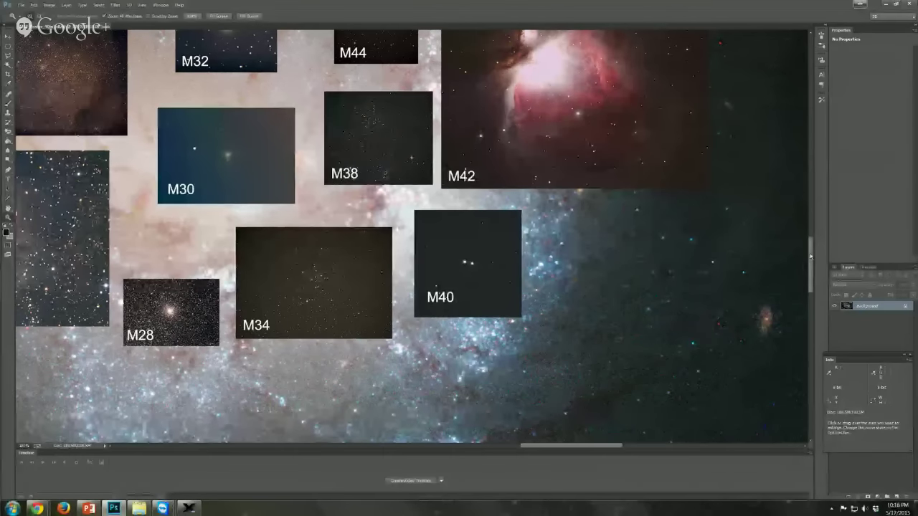
pyautogui.moveTo(566, 446); pyautogui.dragTo(537, 449)
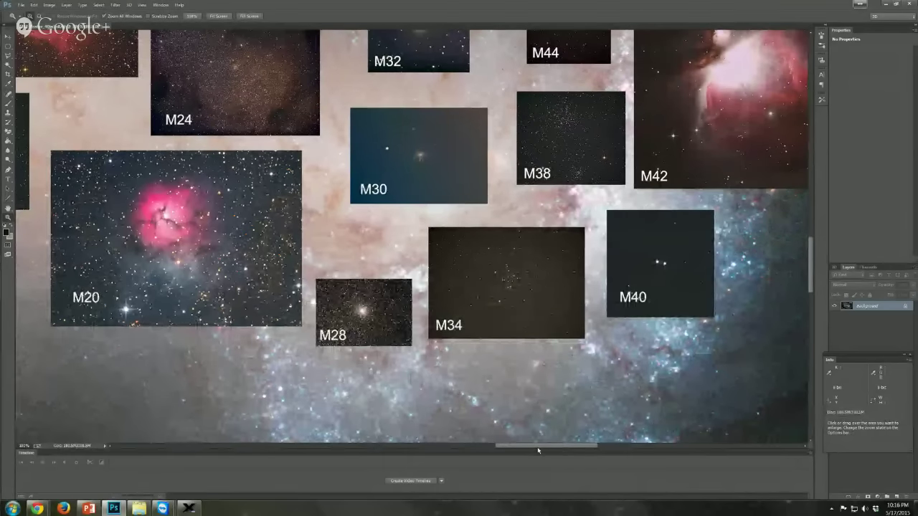
pyautogui.moveTo(538, 449); pyautogui.dragTo(473, 435)
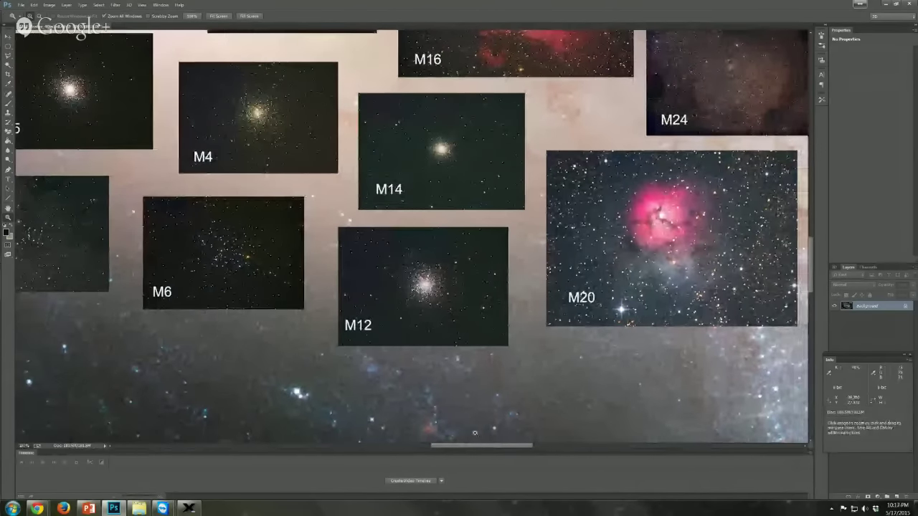
pyautogui.moveTo(473, 449); pyautogui.dragTo(443, 448)
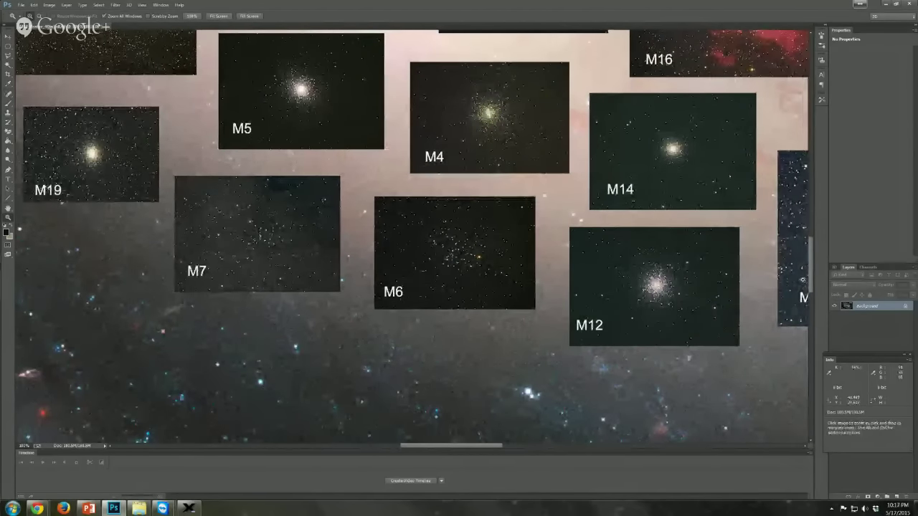
pyautogui.moveTo(804, 278); pyautogui.dragTo(805, 228)
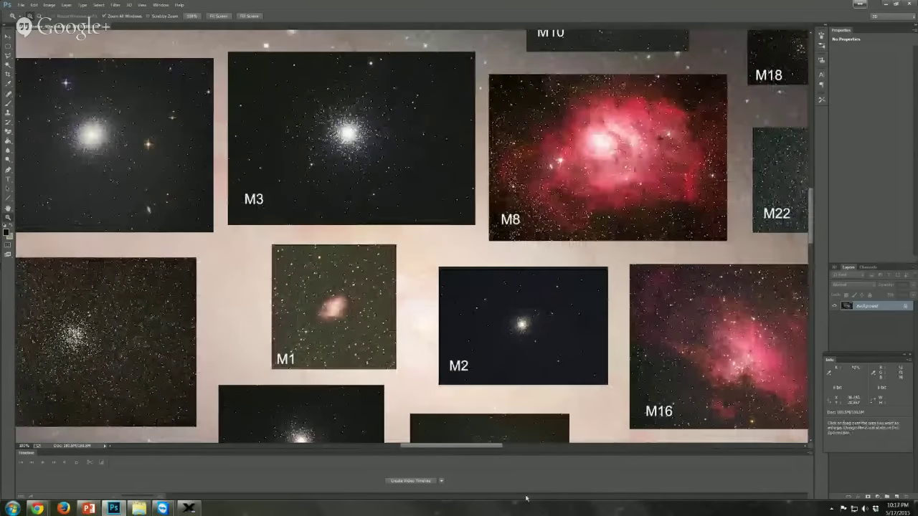
pyautogui.moveTo(482, 447); pyautogui.dragTo(374, 449)
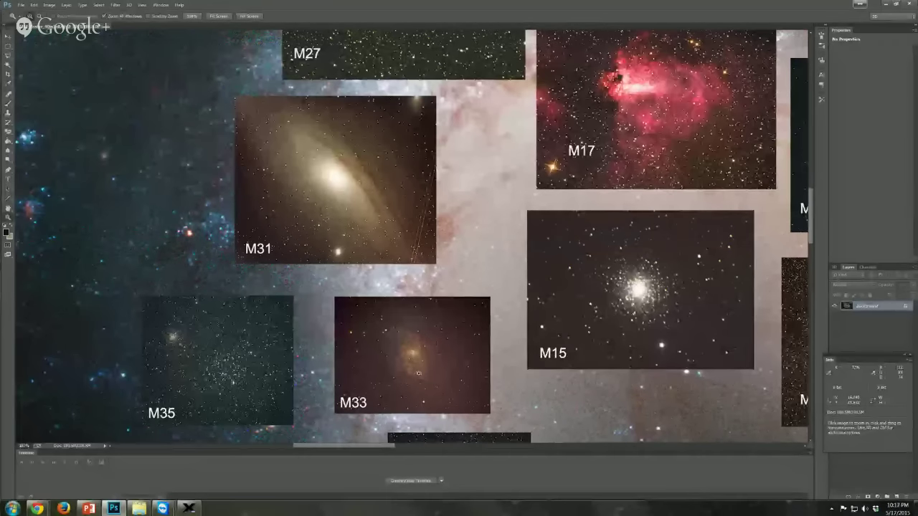
# Inspect the poster images around M31, M33, M35, M37 and M39
pyautogui.scroll(-1, 403, 349)
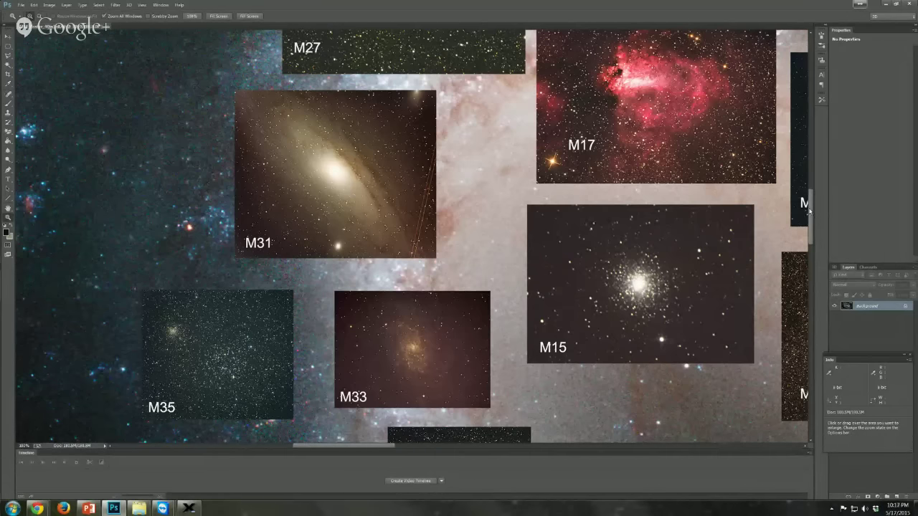
pyautogui.scroll(1, 809, 210)
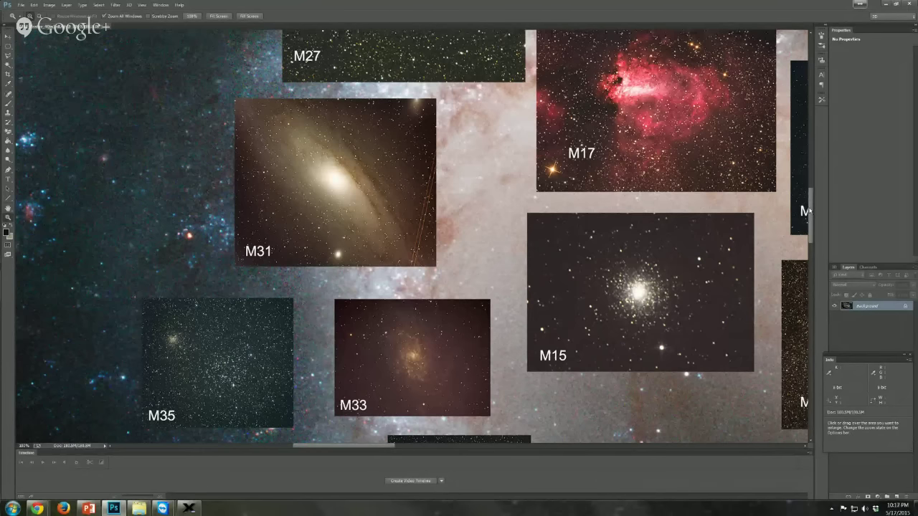
pyautogui.scroll(-6, 809, 211)
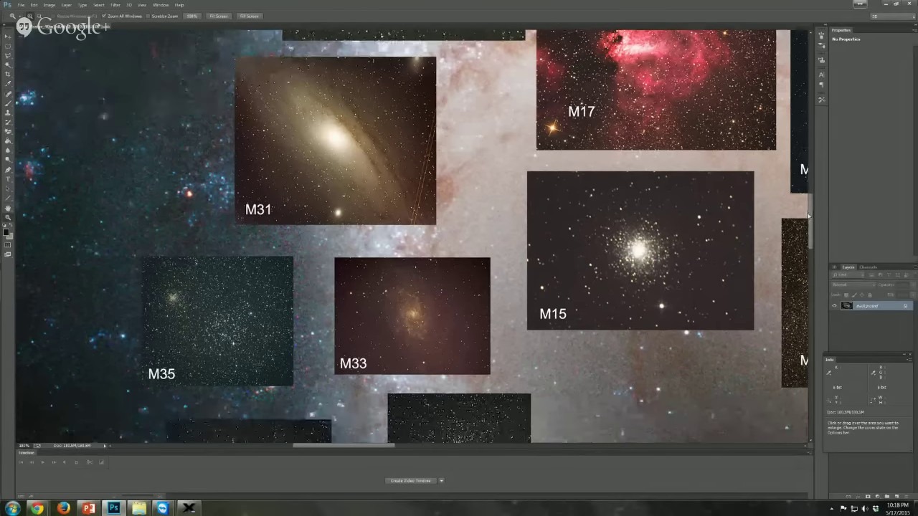
pyautogui.scroll(8, 809, 218)
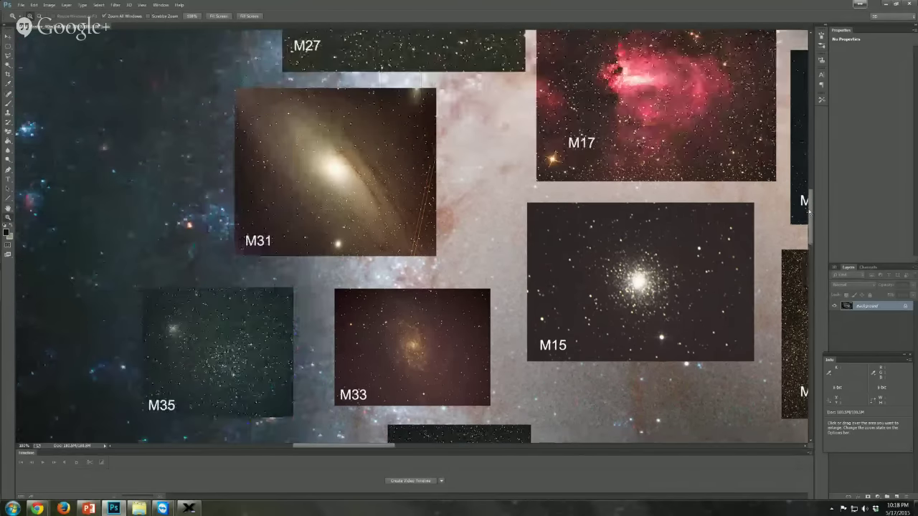
pyautogui.scroll(-20, 806, 231)
pyautogui.scroll(-16, 806, 231)
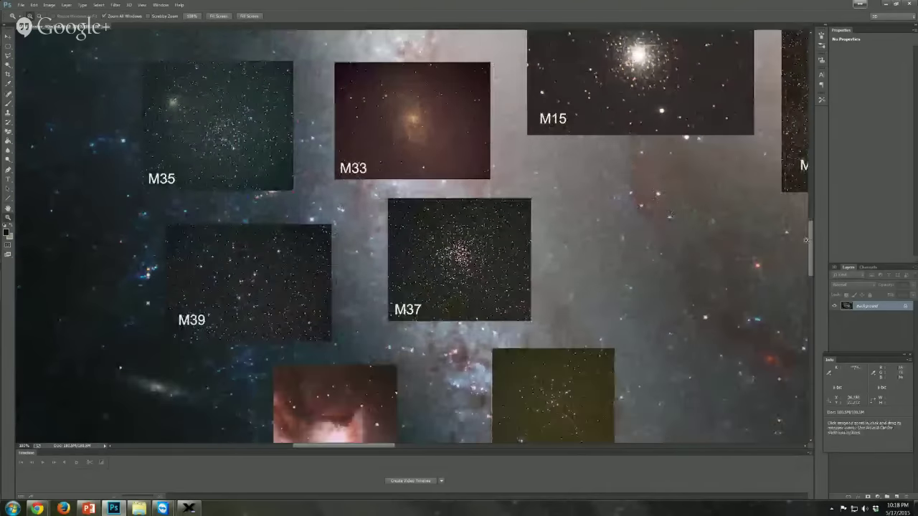
pyautogui.scroll(10, 811, 238)
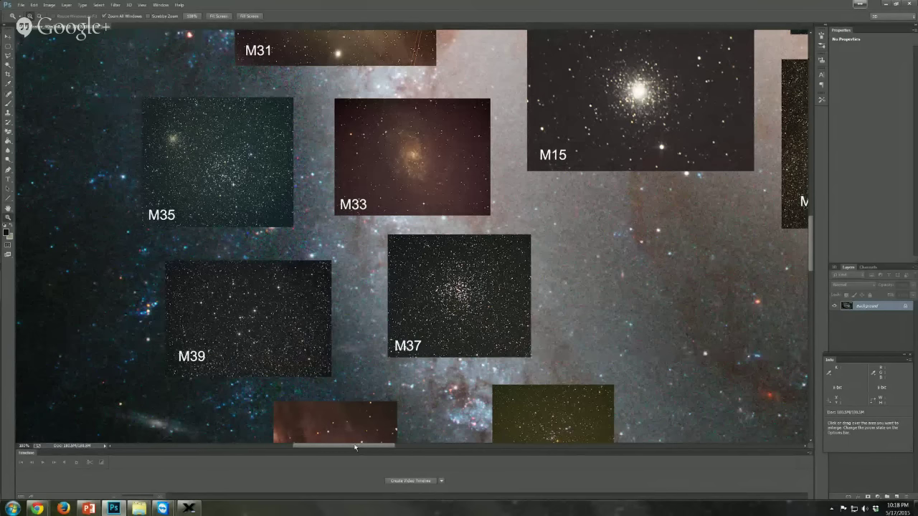
# Magnify the M30 image on the poster to 400% and frame it fully for a close look
pyautogui.moveTo(355, 447); pyautogui.dragTo(548, 446)
pyautogui.click(505, 315)
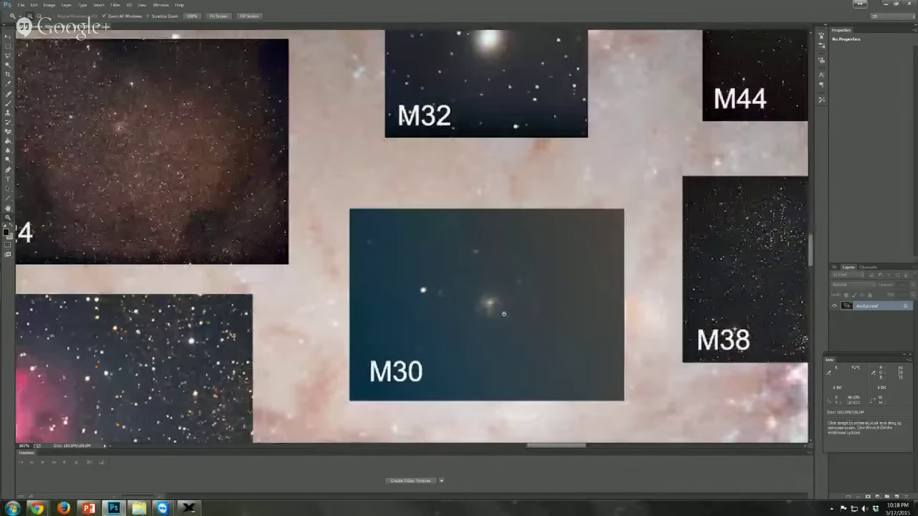
pyautogui.click(503, 315)
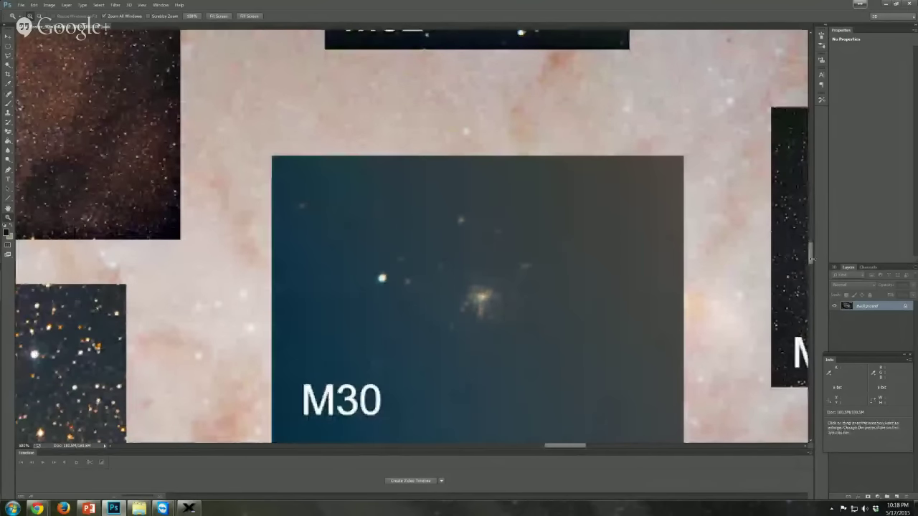
pyautogui.scroll(-3, 812, 262)
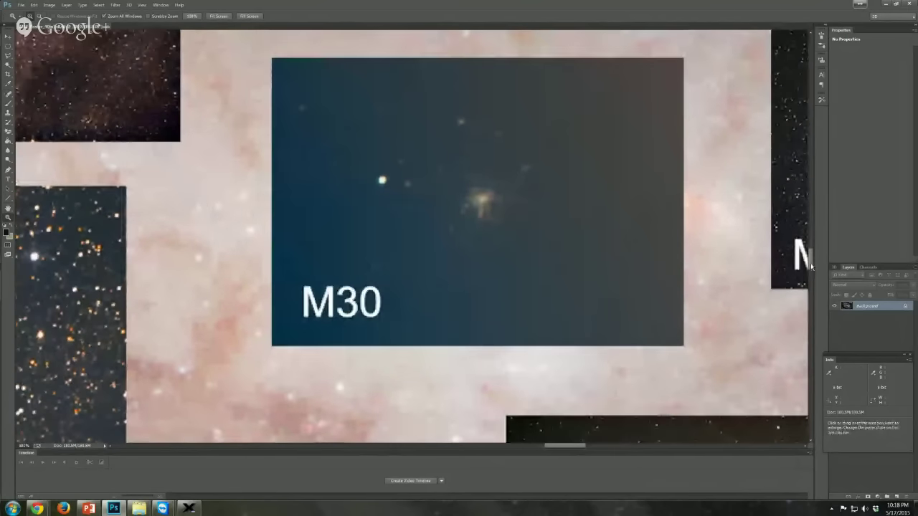
pyautogui.click(484, 215)
pyautogui.scroll(1, 474, 370)
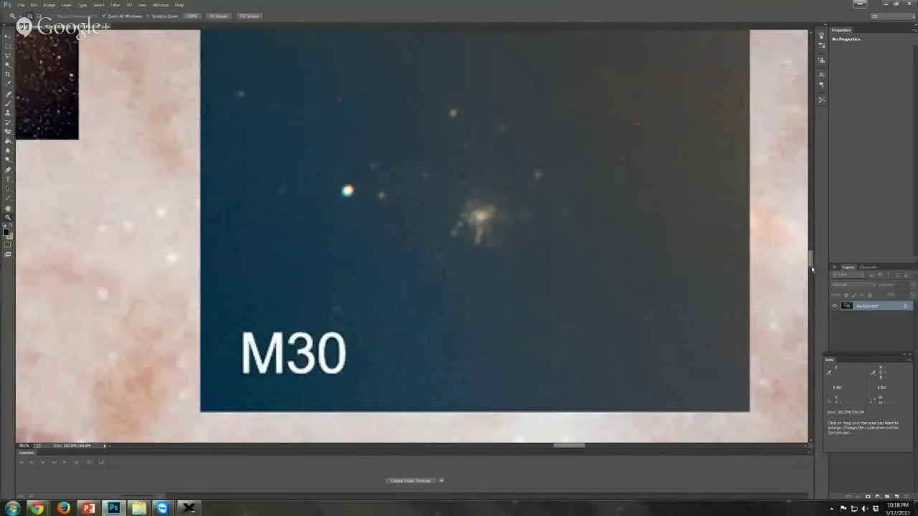
pyautogui.moveTo(812, 266); pyautogui.dragTo(812, 266)
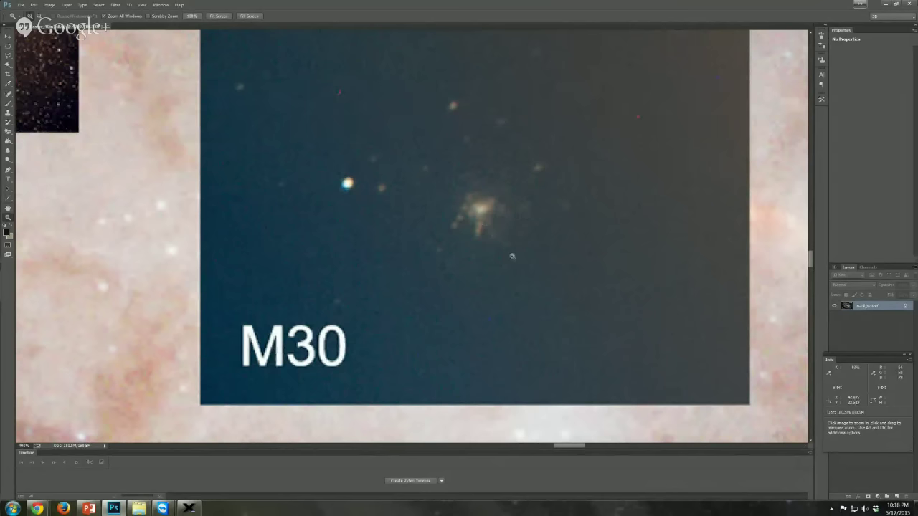
pyautogui.scroll(2, 452, 180)
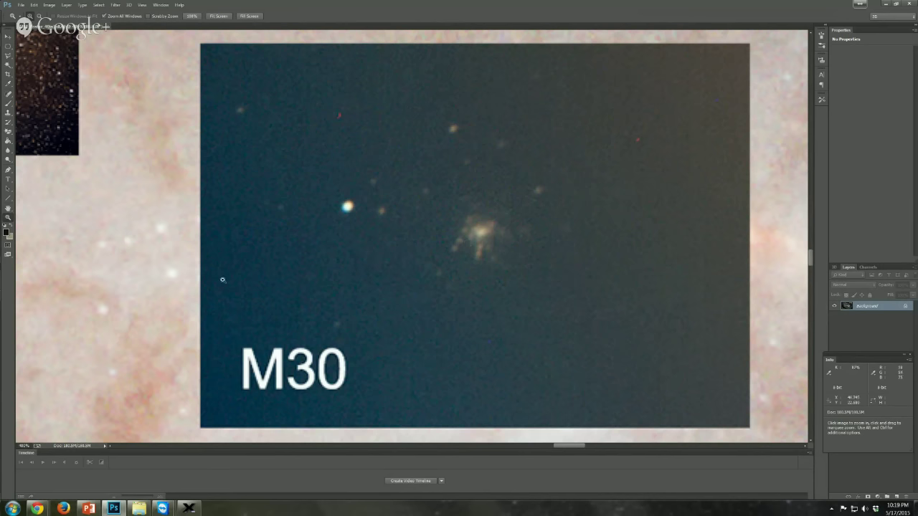
# Reduce the magnification around M30 to 100% to show the neighbouring poster images
pyautogui.rightClick(495, 223)
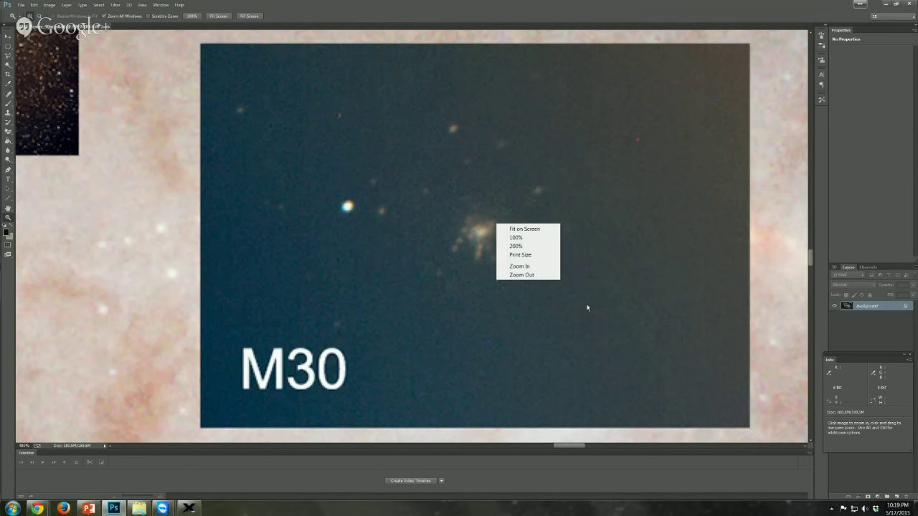
pyautogui.click(529, 277)
pyautogui.rightClick(529, 275)
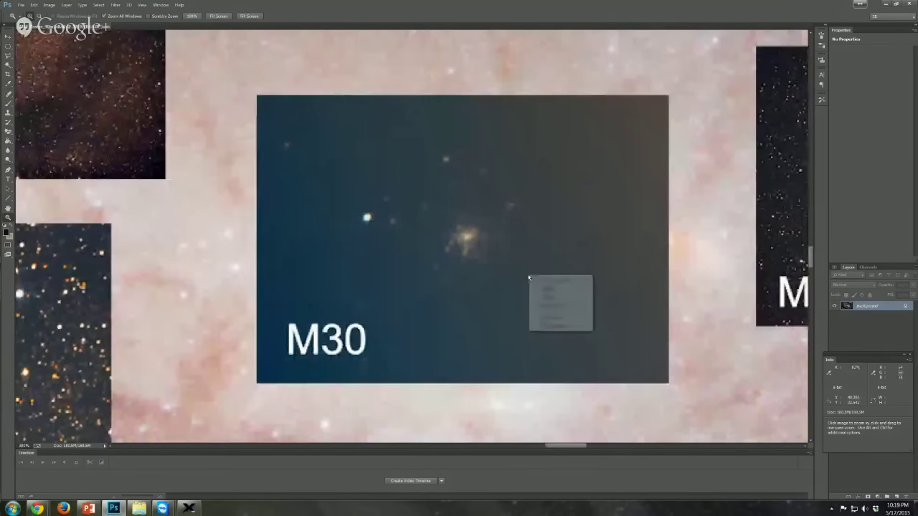
pyautogui.click(549, 328)
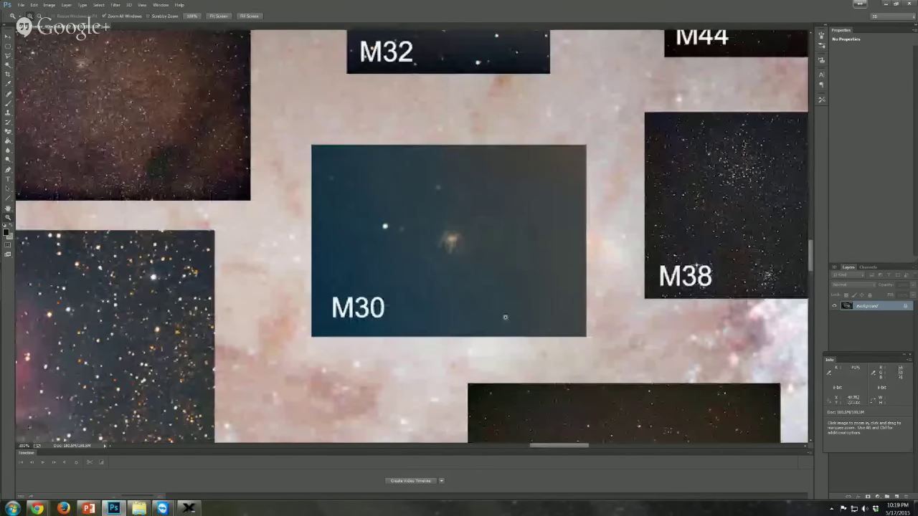
pyautogui.rightClick(519, 273)
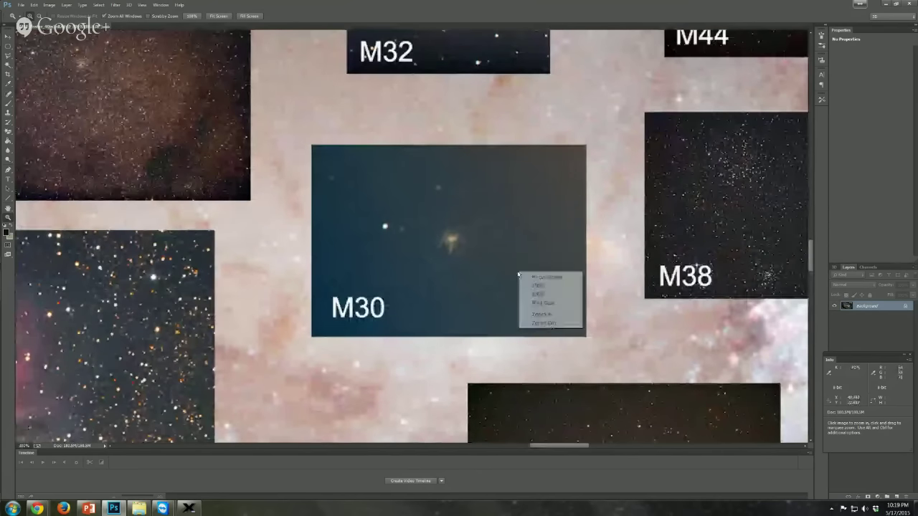
pyautogui.click(579, 324)
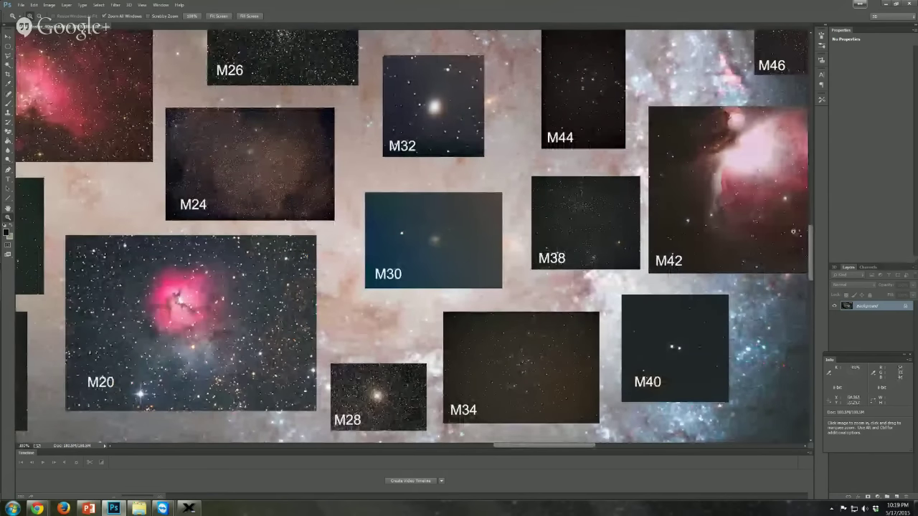
# Magnify the M40 double star image to 300% and bring the whole picture into view
pyautogui.click(666, 350)
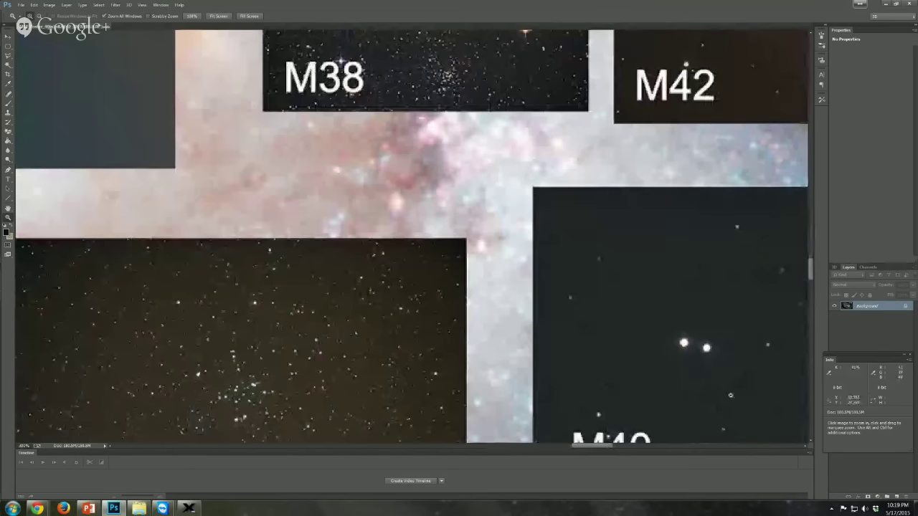
pyautogui.moveTo(581, 446); pyautogui.dragTo(589, 446)
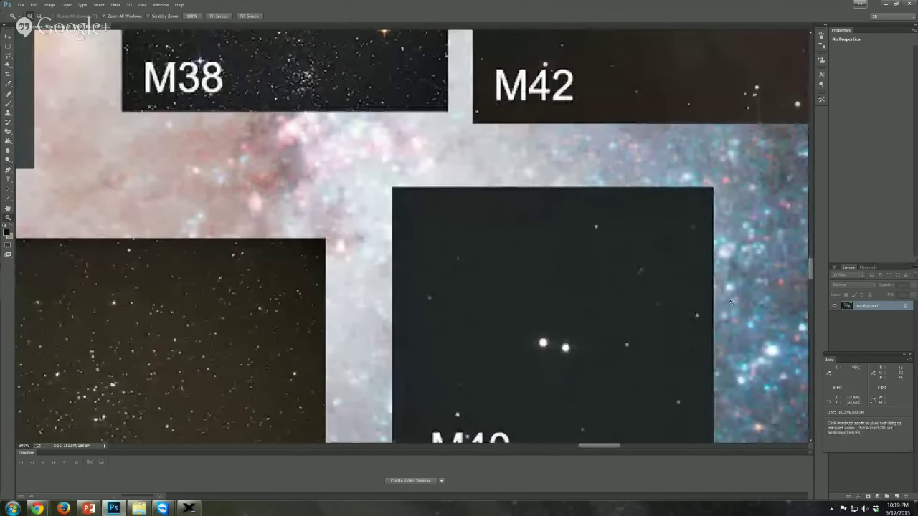
pyautogui.moveTo(810, 267)
pyautogui.mouseDown()
pyautogui.moveTo(811, 309)
pyautogui.moveTo(811, 274)
pyautogui.mouseUp()
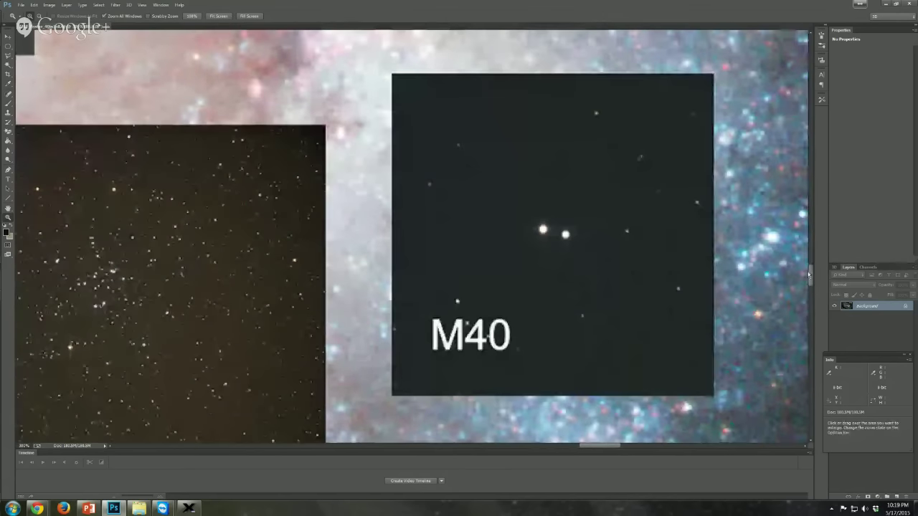
# Reduce the magnification around M40 to 100%
pyautogui.rightClick(542, 281)
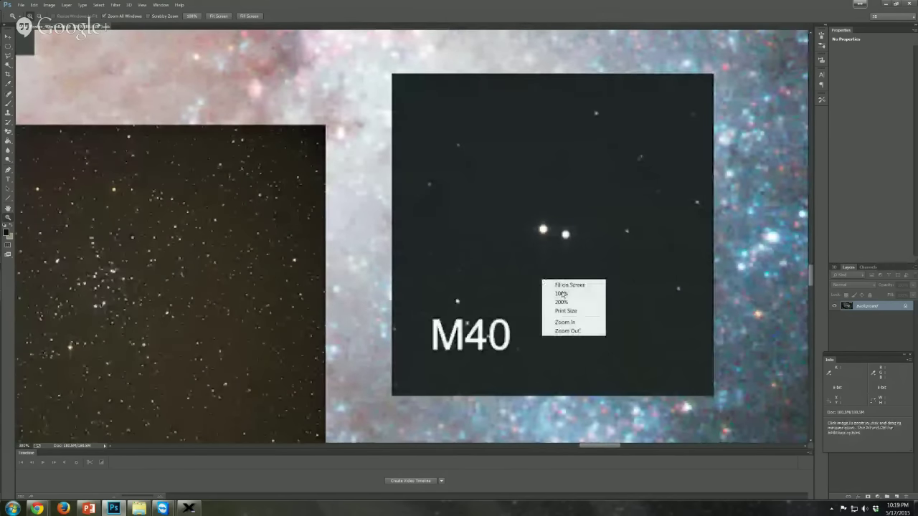
pyautogui.click(564, 331)
pyautogui.click(556, 330)
pyautogui.rightClick(558, 332)
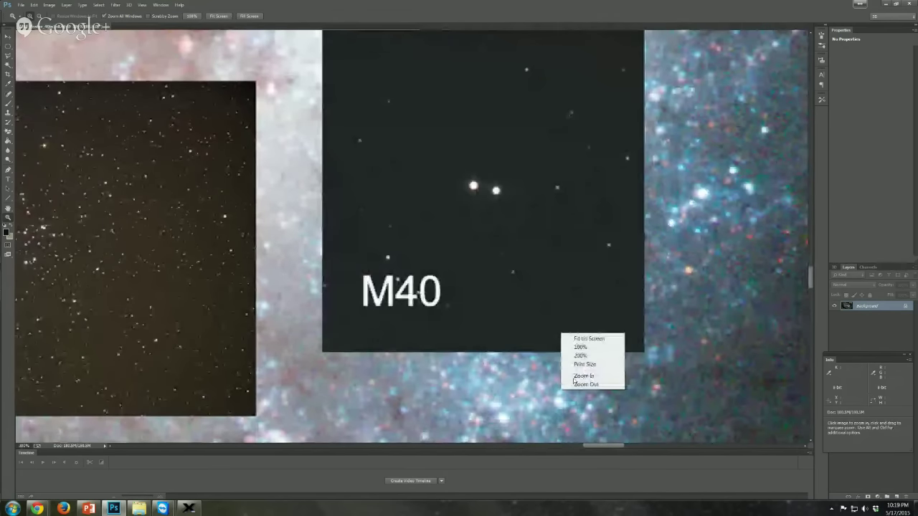
pyautogui.click(573, 385)
pyautogui.rightClick(579, 383)
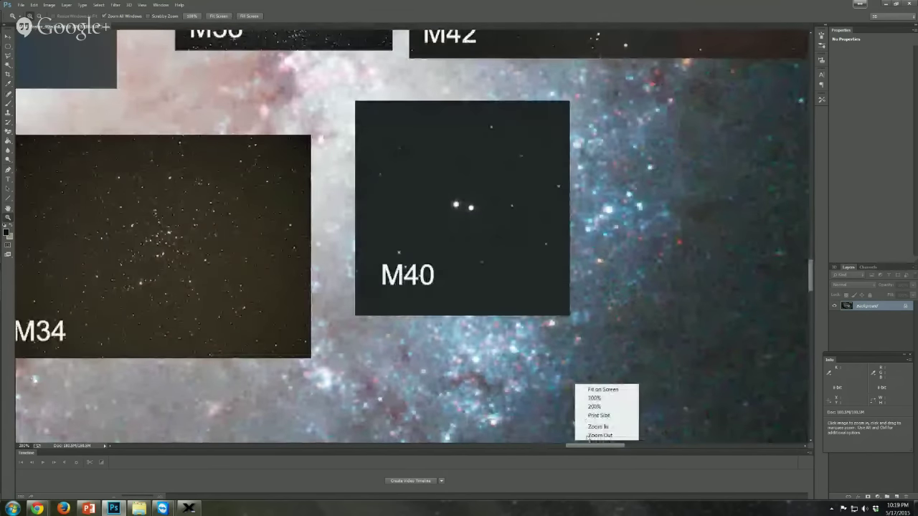
pyautogui.click(588, 439)
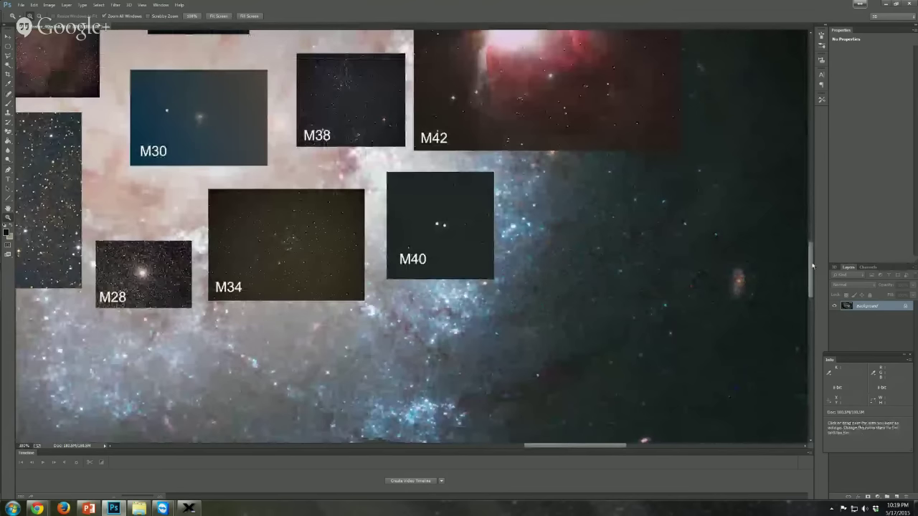
# Find the M77 image lower on the poster and magnify it to 300%
pyautogui.scroll(-3, 809, 282)
pyautogui.moveTo(809, 283); pyautogui.dragTo(801, 344)
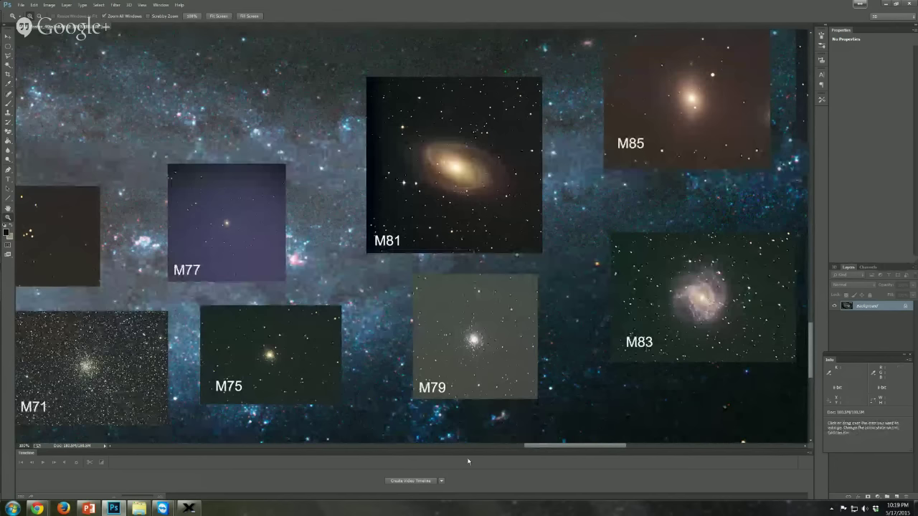
pyautogui.click(223, 224)
pyautogui.click(223, 224)
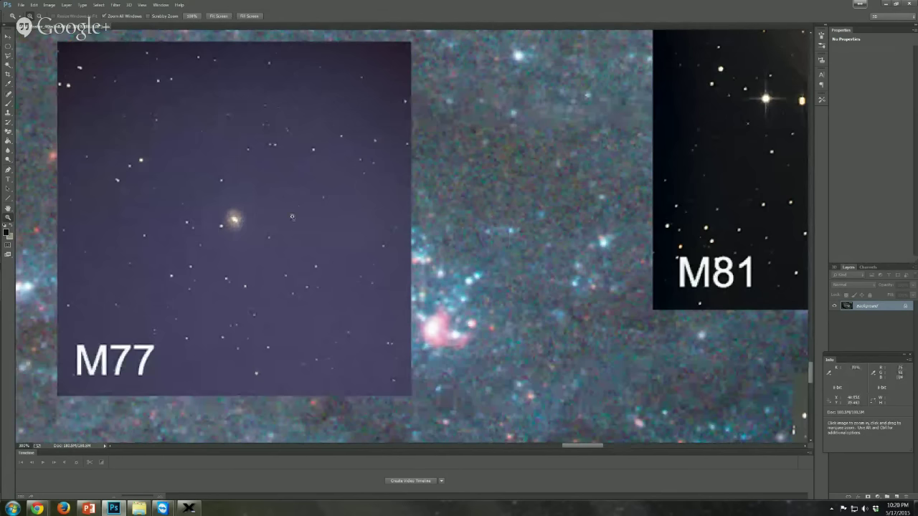
# Return the magnification around M77 to 100% and view the surrounding M71, M73, M75, M79 and M81 images
pyautogui.rightClick(237, 219)
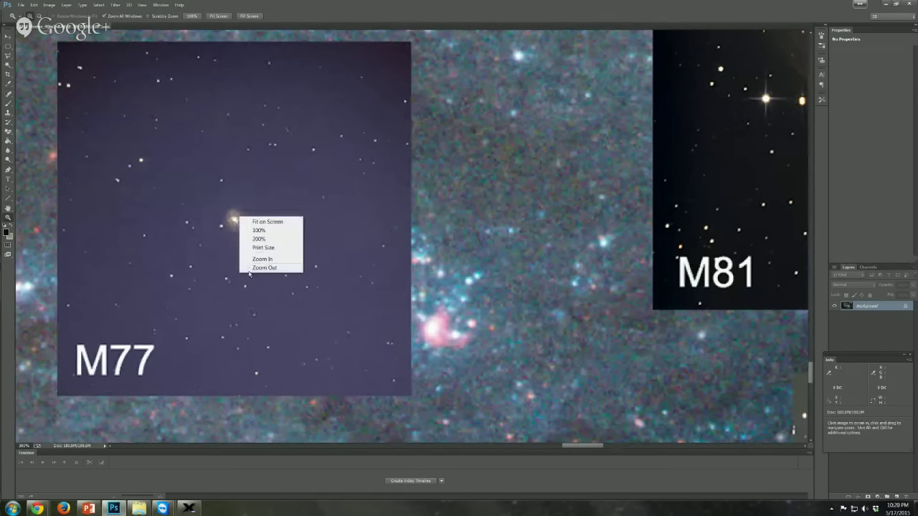
pyautogui.click(259, 268)
pyautogui.rightClick(251, 261)
pyautogui.click(264, 317)
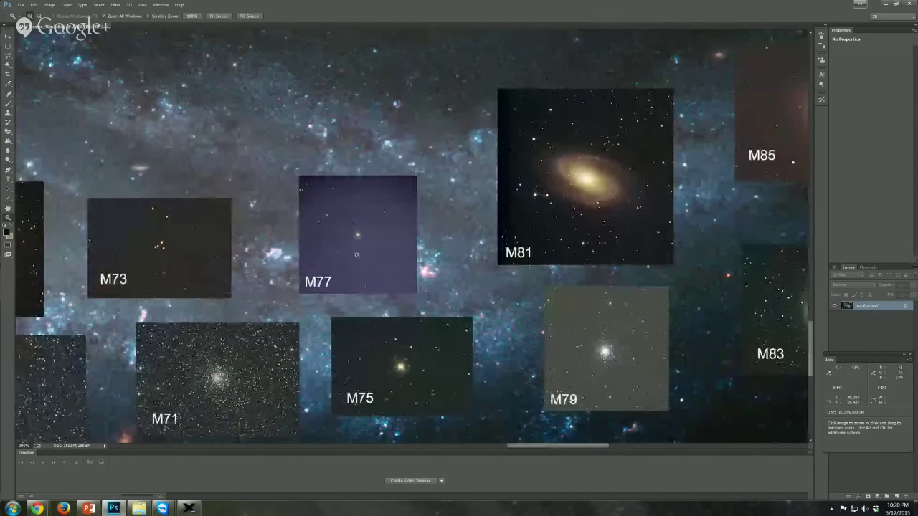
pyautogui.scroll(-3, 313, 345)
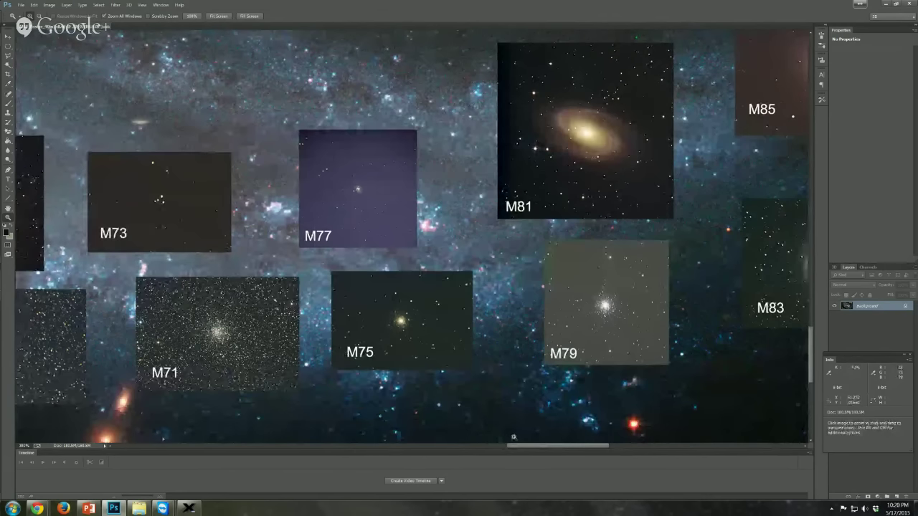
# Find the M63 galaxy image on the poster and magnify it to 300%
pyautogui.moveTo(514, 446); pyautogui.dragTo(439, 454)
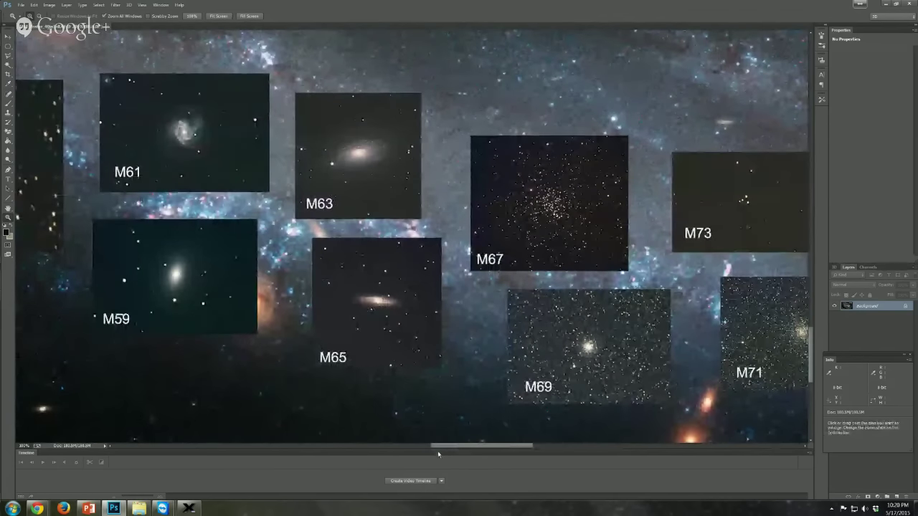
pyautogui.click(342, 159)
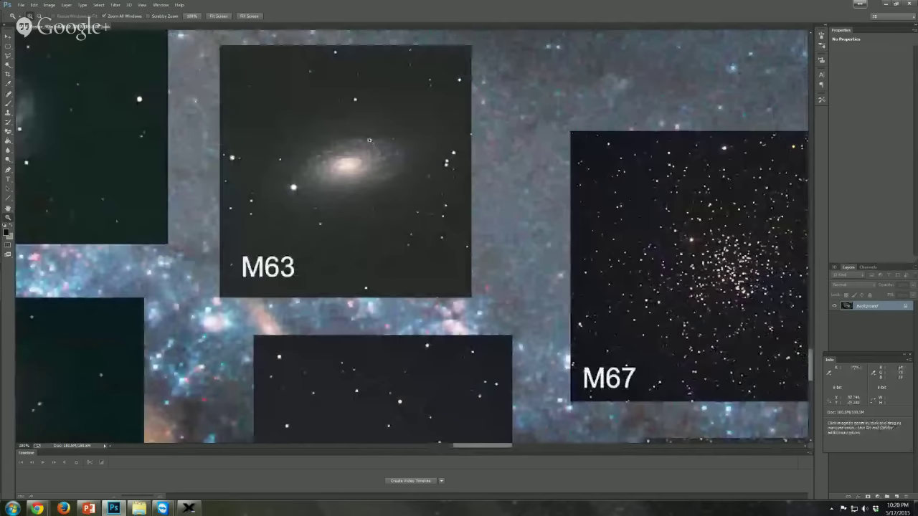
pyautogui.click(352, 173)
pyautogui.scroll(1, 351, 174)
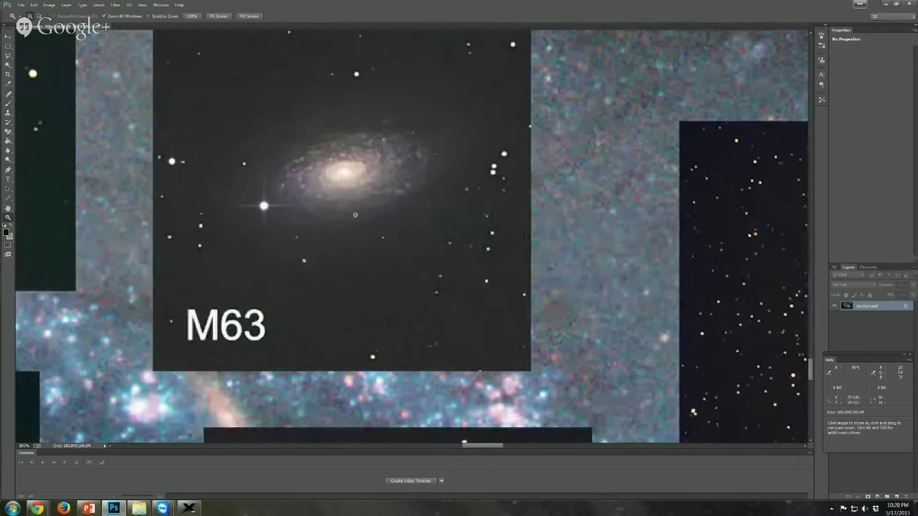
# Reduce the magnification around M63 to 66.67% to show the neighbouring Messier images
pyautogui.rightClick(363, 231)
pyautogui.click(383, 283)
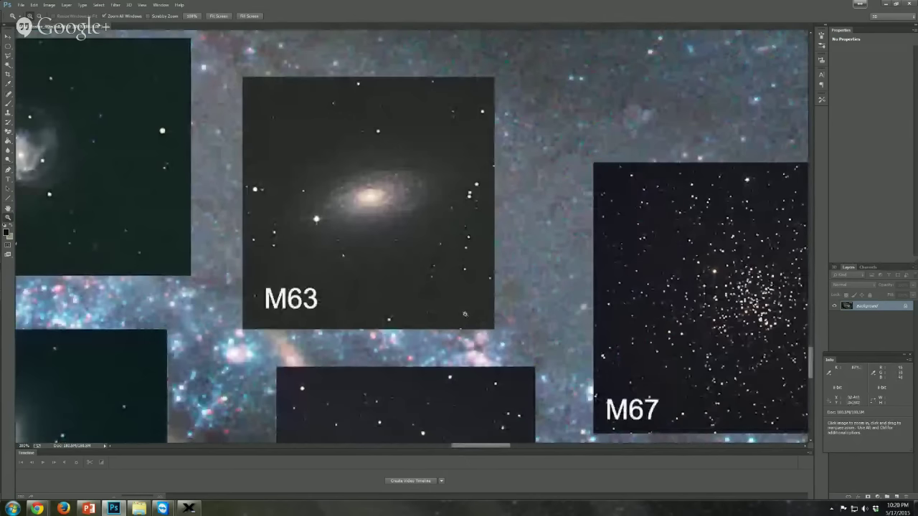
pyautogui.rightClick(466, 315)
pyautogui.click(489, 366)
pyautogui.rightClick(490, 367)
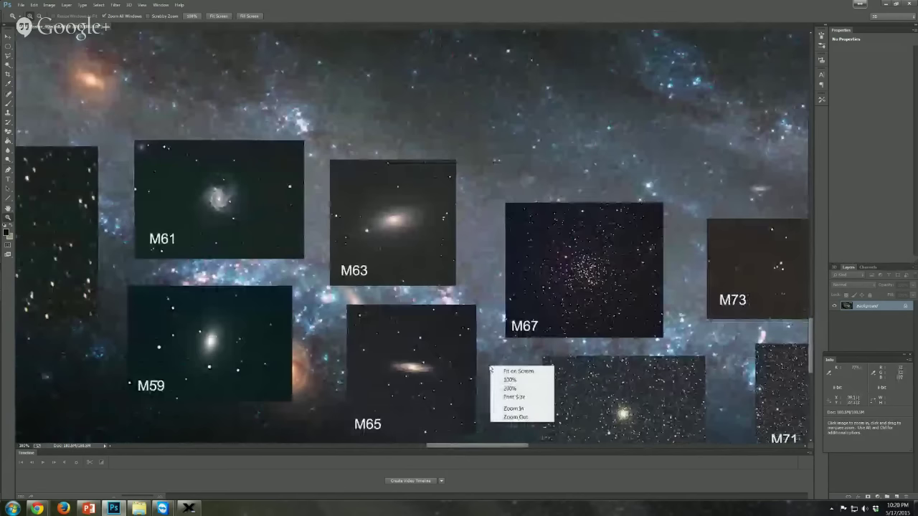
pyautogui.click(502, 418)
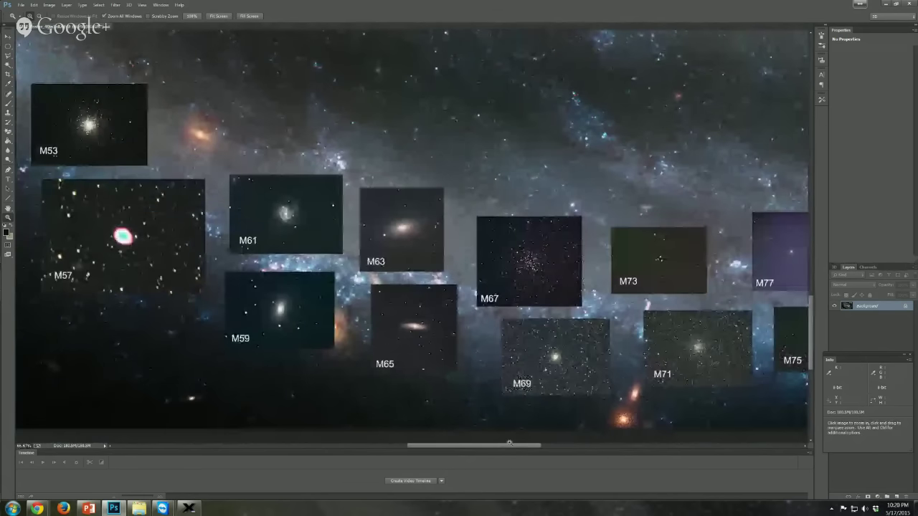
# Find the M97 image near the poster's right edge, magnify it to 200% and bring the whole picture into view
pyautogui.moveTo(510, 449); pyautogui.dragTo(620, 449)
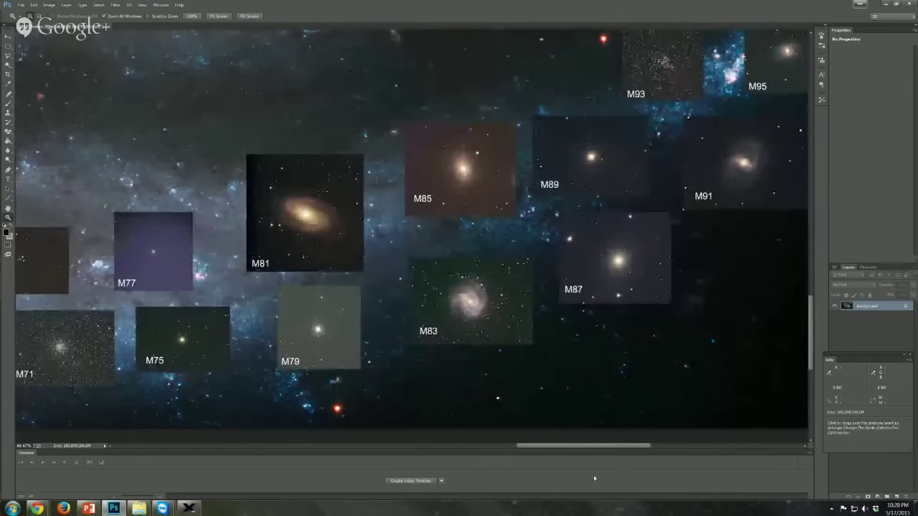
pyautogui.moveTo(586, 446); pyautogui.dragTo(605, 450)
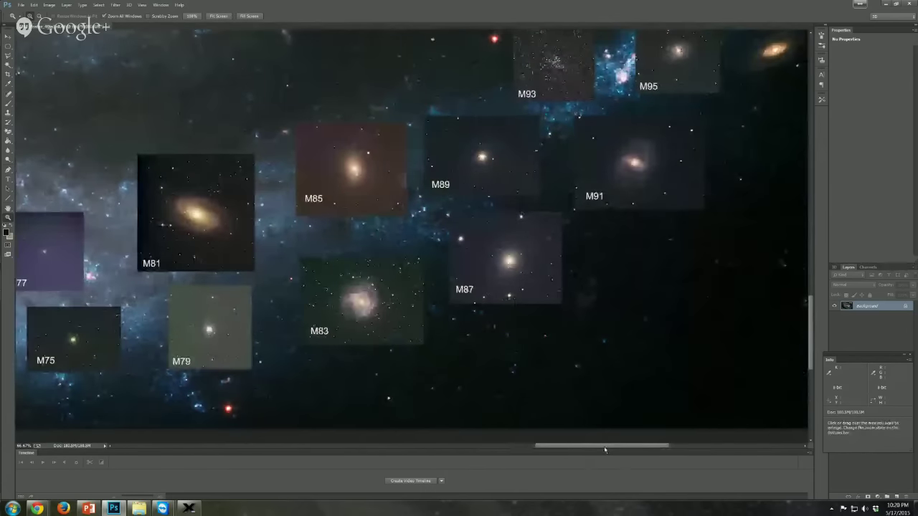
pyautogui.scroll(10, 612, 254)
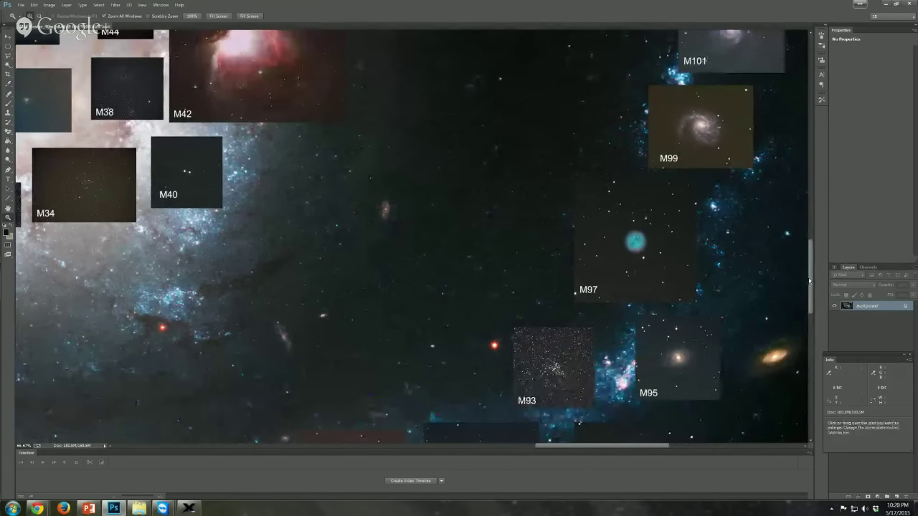
pyautogui.moveTo(804, 281)
pyautogui.mouseDown()
pyautogui.moveTo(817, 233)
pyautogui.moveTo(817, 281)
pyautogui.mouseUp()
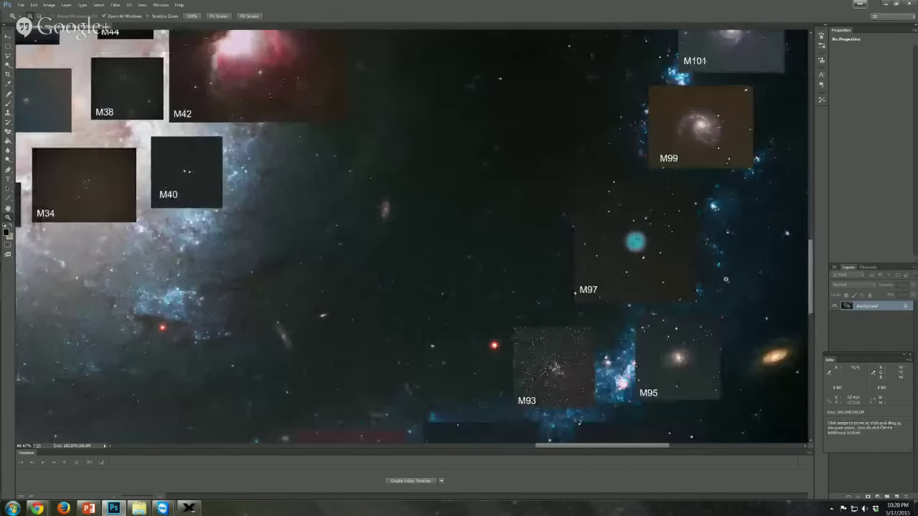
pyautogui.click(641, 242)
pyautogui.click(640, 242)
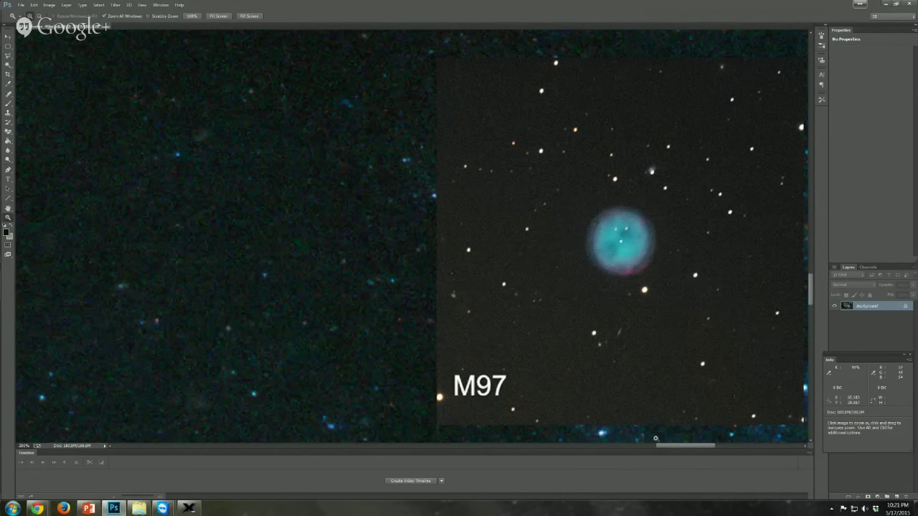
pyautogui.moveTo(659, 446); pyautogui.dragTo(685, 446)
# Reduce the magnification around M97 to 66.67% and view the images above it, from M99 up to M109
pyautogui.rightClick(532, 294)
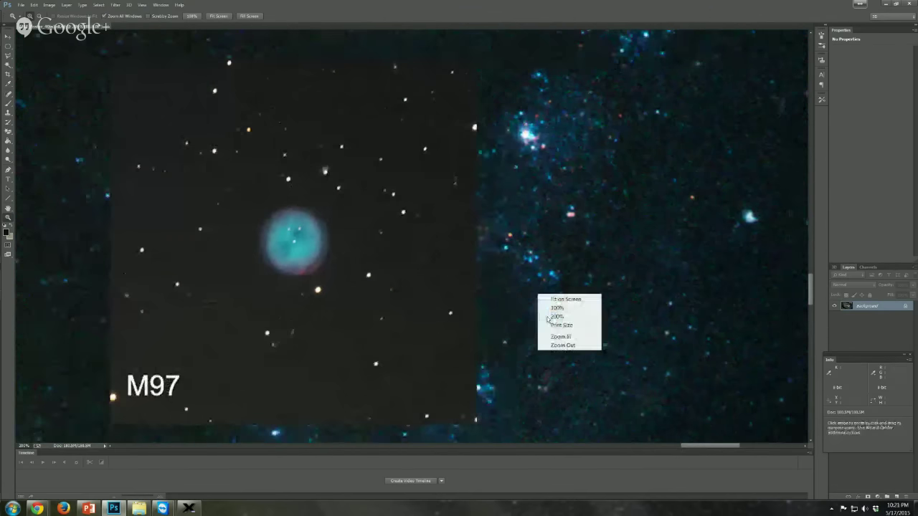
pyautogui.click(567, 344)
pyautogui.rightClick(566, 345)
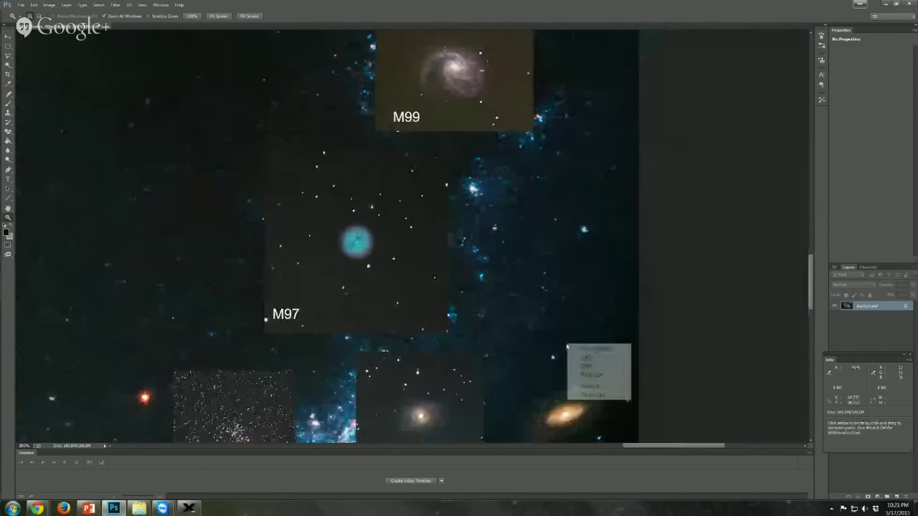
pyautogui.click(585, 399)
pyautogui.scroll(10, 554, 364)
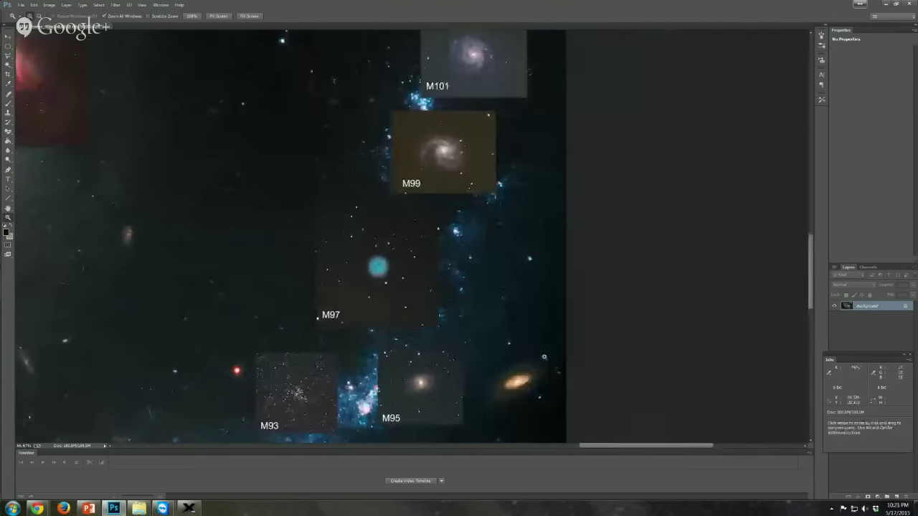
pyautogui.scroll(8, 388, 232)
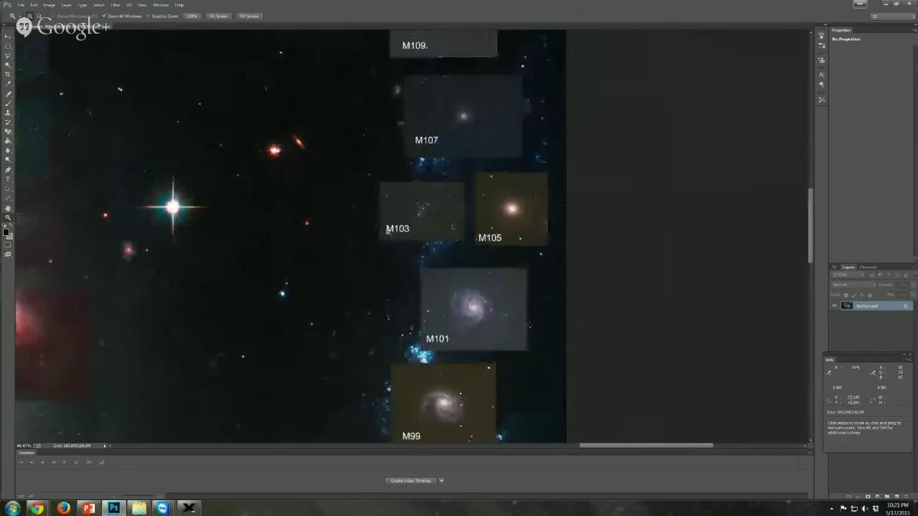
pyautogui.scroll(2, 387, 232)
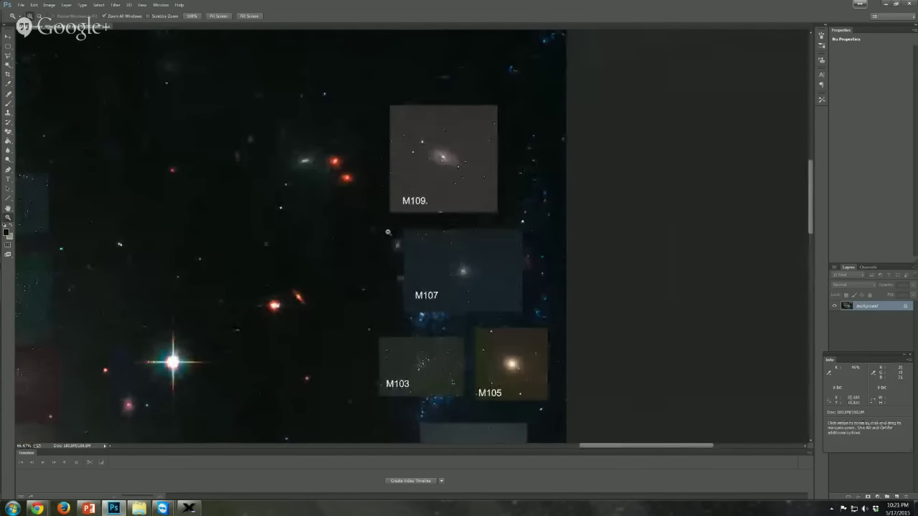
# Reduce the magnification to 50% and examine the poster's upper rows from M56 across to M106
pyautogui.rightClick(538, 295)
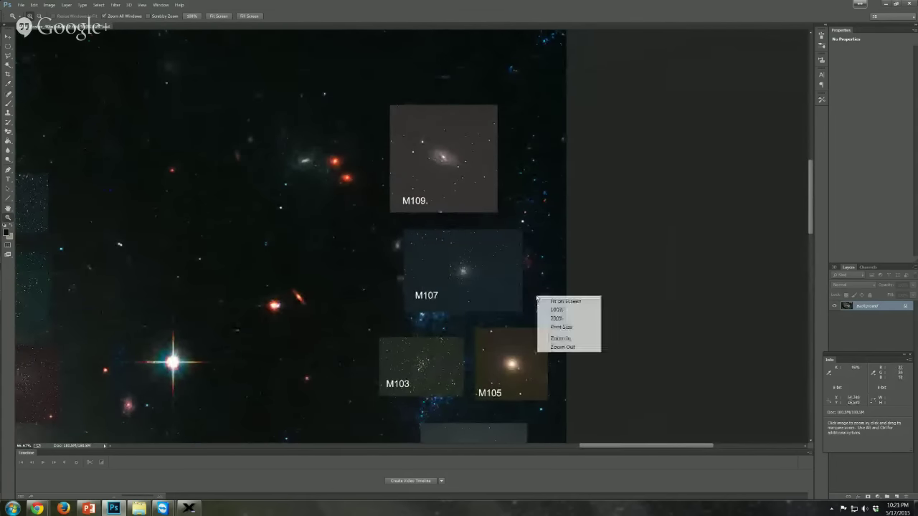
pyautogui.click(563, 347)
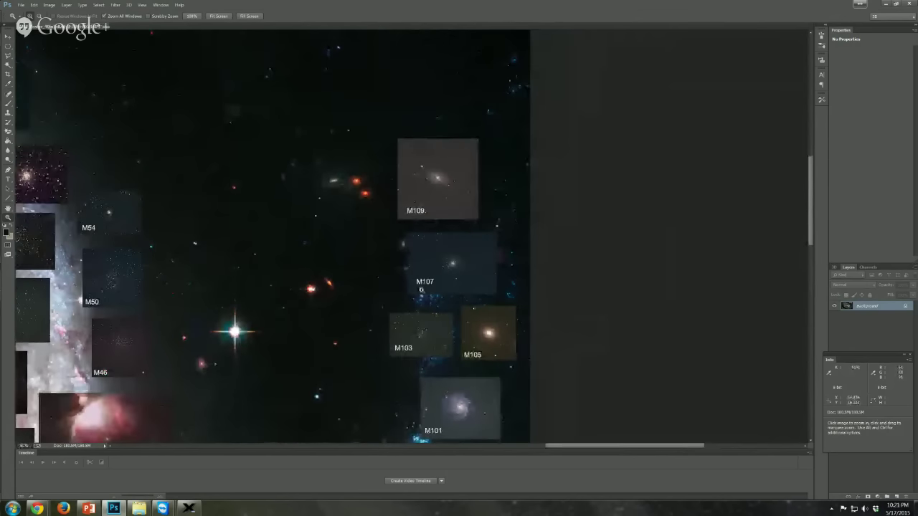
pyautogui.moveTo(666, 447); pyautogui.dragTo(521, 467)
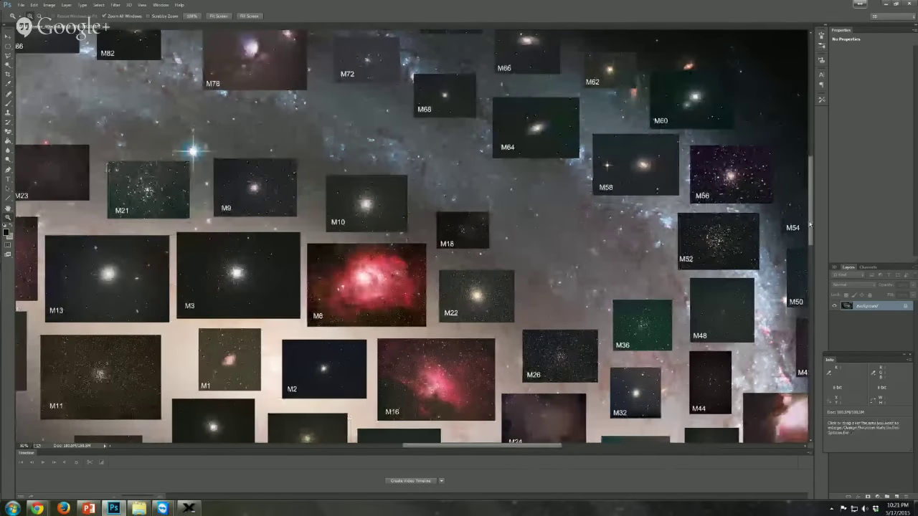
pyautogui.moveTo(810, 224); pyautogui.dragTo(814, 192)
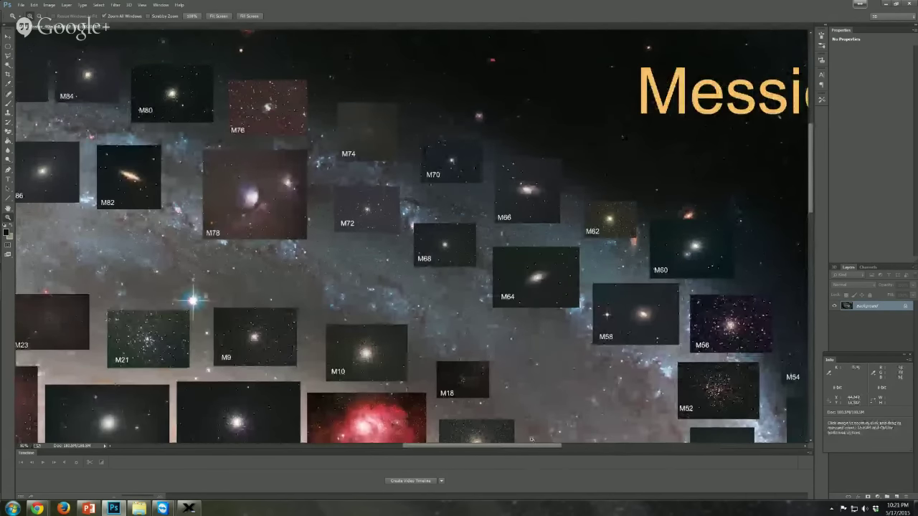
pyautogui.moveTo(527, 443); pyautogui.dragTo(467, 443)
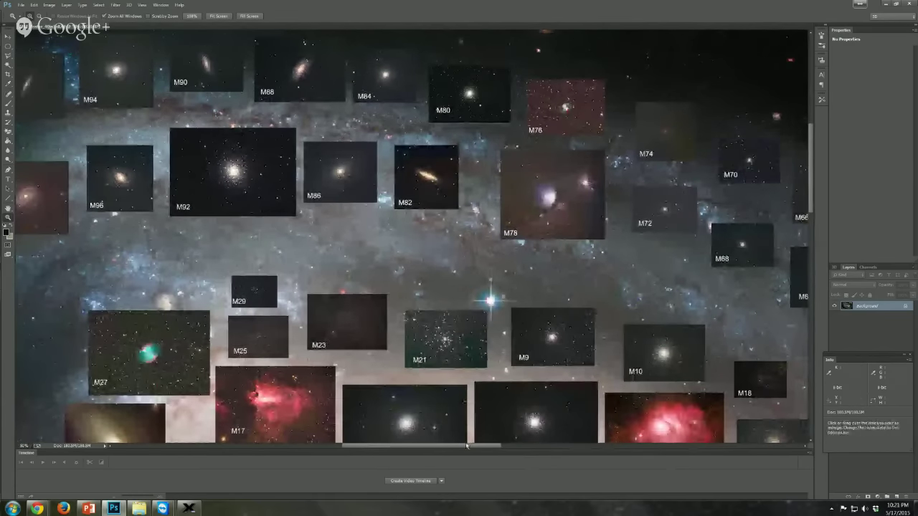
pyautogui.moveTo(467, 443); pyautogui.dragTo(433, 449)
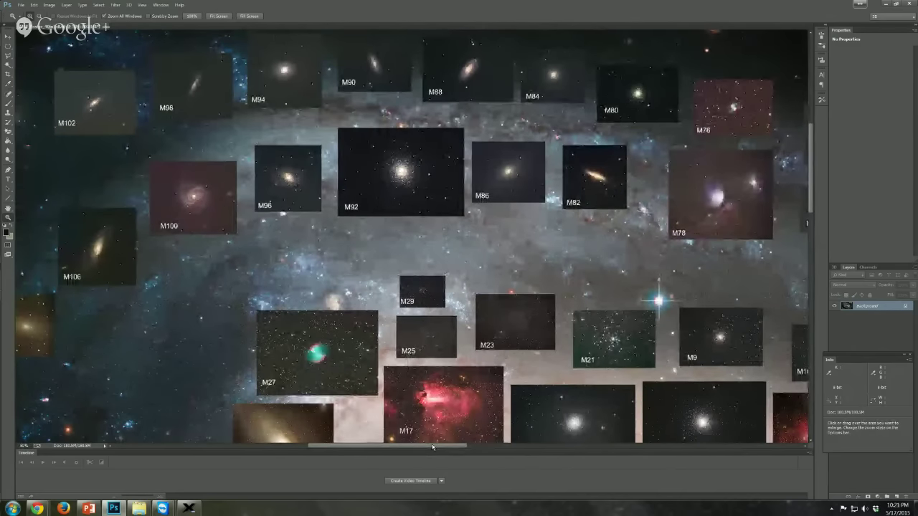
# Fit the entire Messier Marathon poster on the screen
pyautogui.rightClick(452, 282)
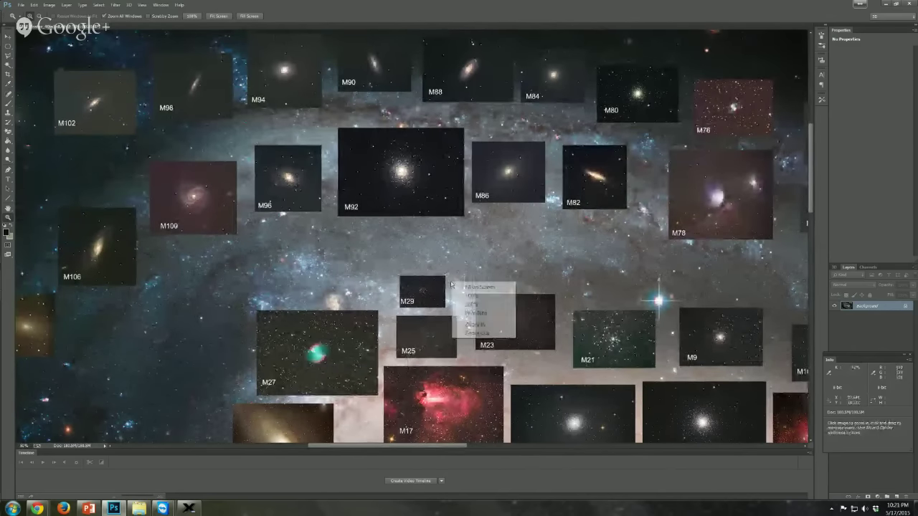
pyautogui.click(467, 333)
pyautogui.rightClick(467, 332)
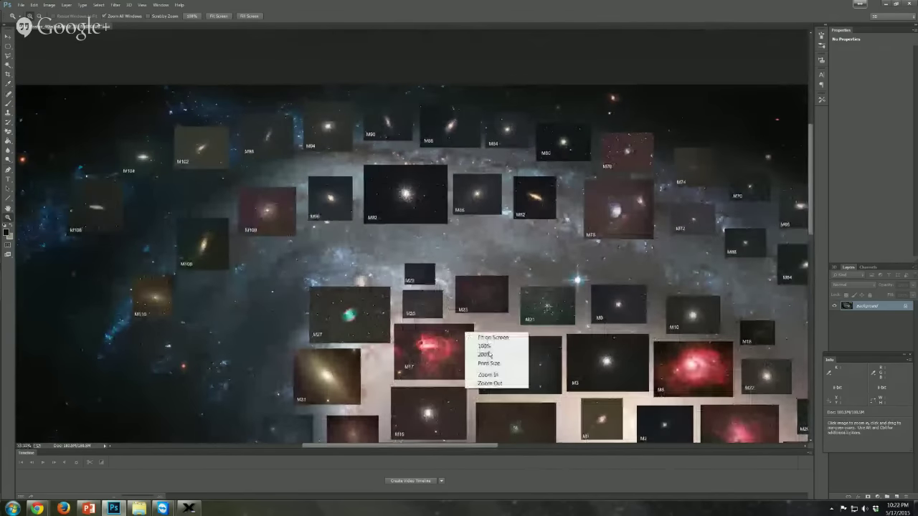
pyautogui.click(493, 337)
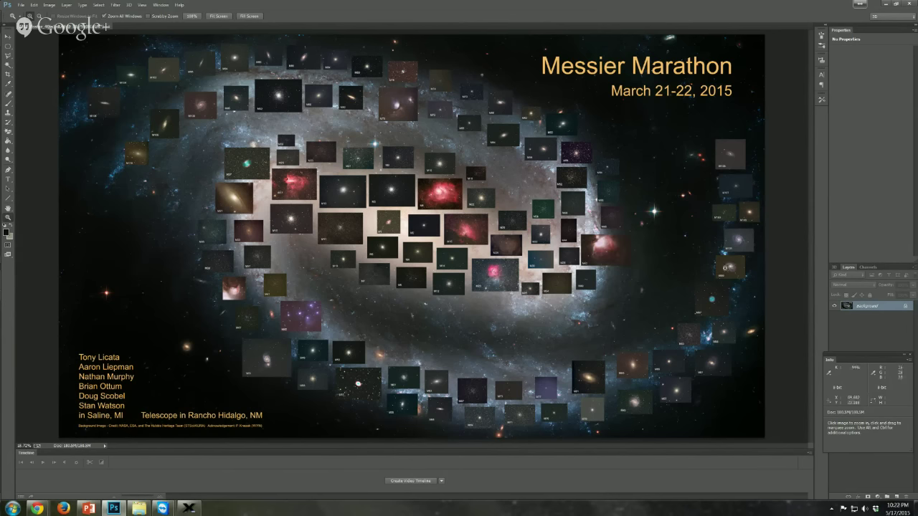
# Magnify the M104 area to 100% and view the neighbouring M102, M98, M94, M96 and M100 images
pyautogui.click(130, 76)
pyautogui.click(405, 241)
pyautogui.click(405, 240)
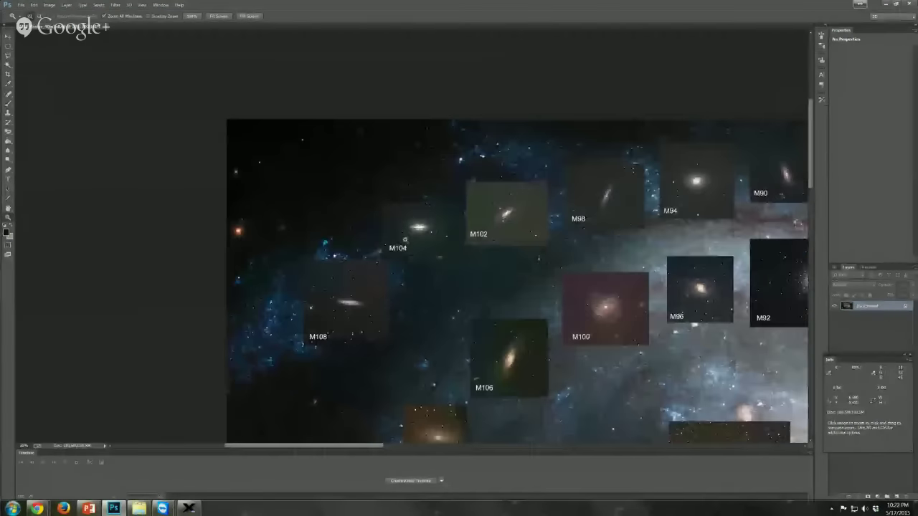
pyautogui.click(405, 240)
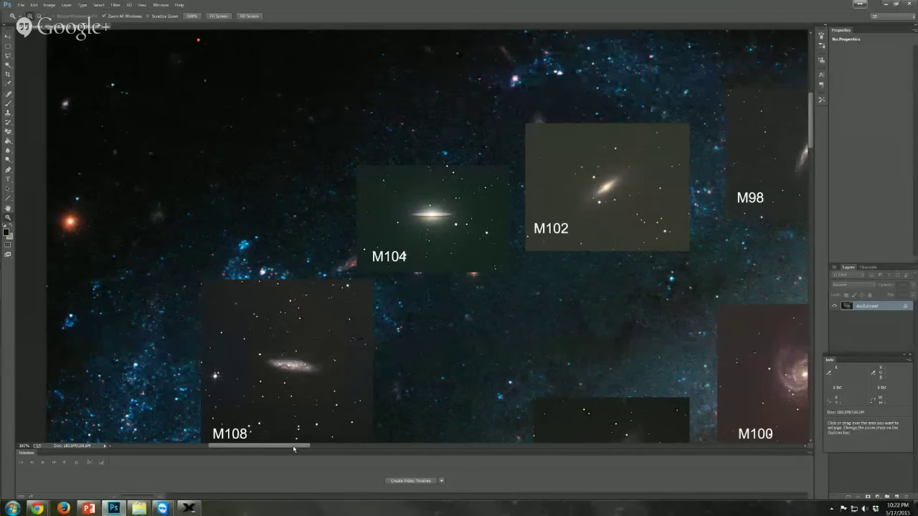
pyautogui.moveTo(294, 449); pyautogui.dragTo(327, 451)
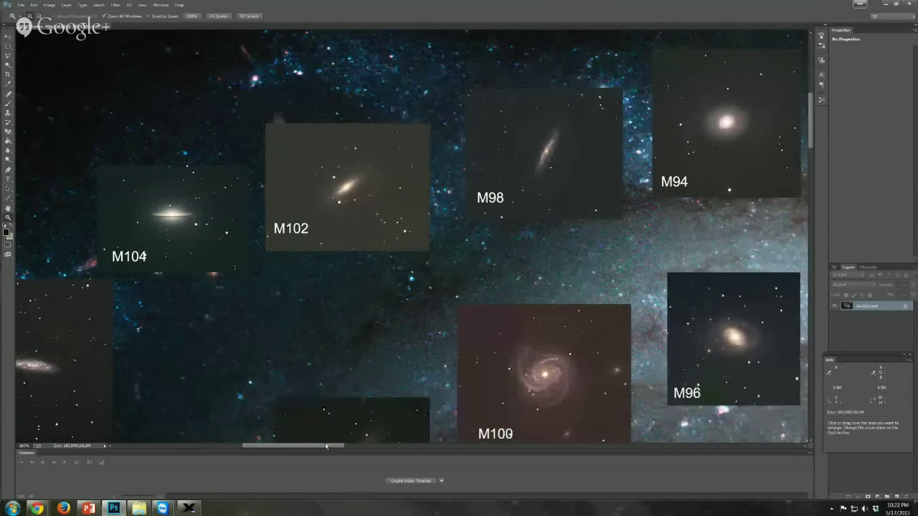
pyautogui.moveTo(326, 446); pyautogui.dragTo(333, 446)
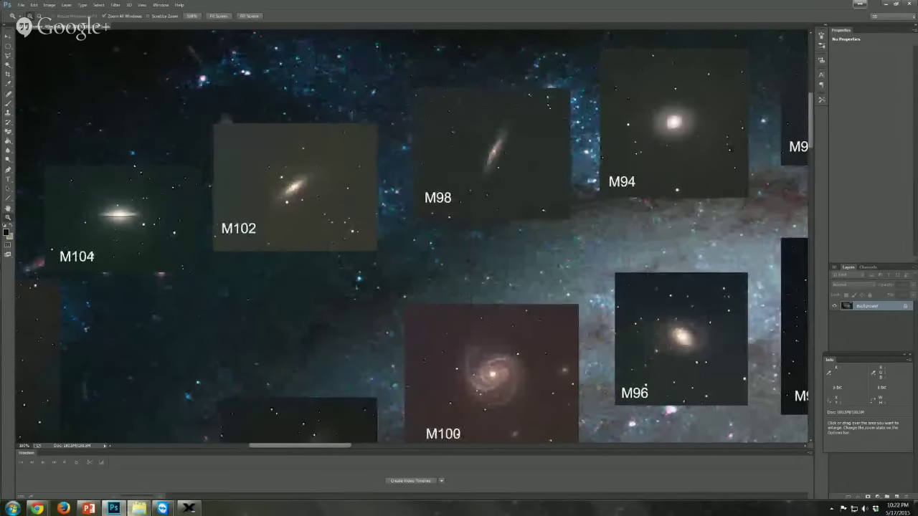
# Switch to the Rancho Hidalgo Observatory presentation in PowerPoint and show the telescope photo slide
pyautogui.click(88, 509)
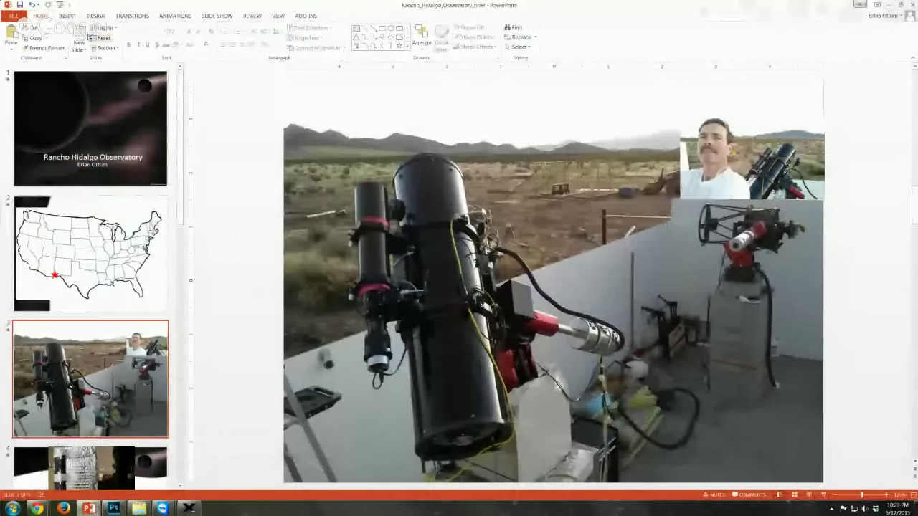
pyautogui.click(11, 15)
pyautogui.click(12, 16)
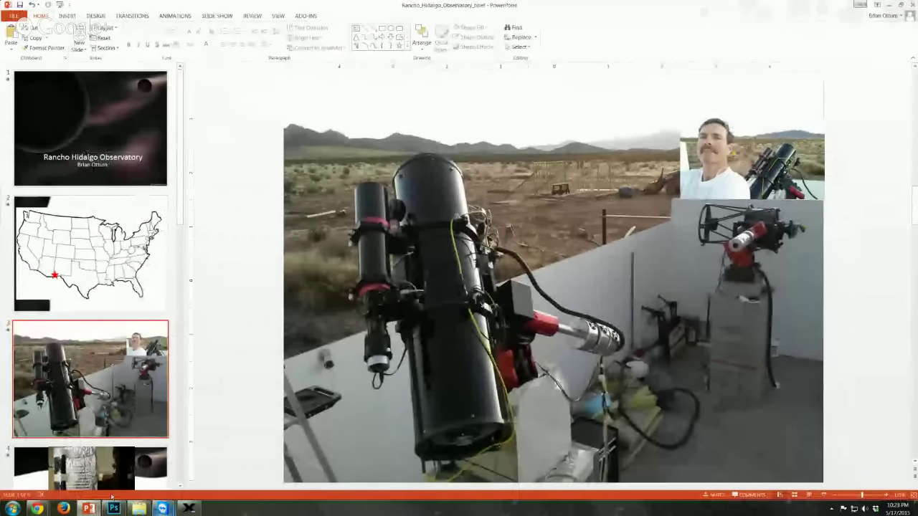
pyautogui.moveTo(90, 510)
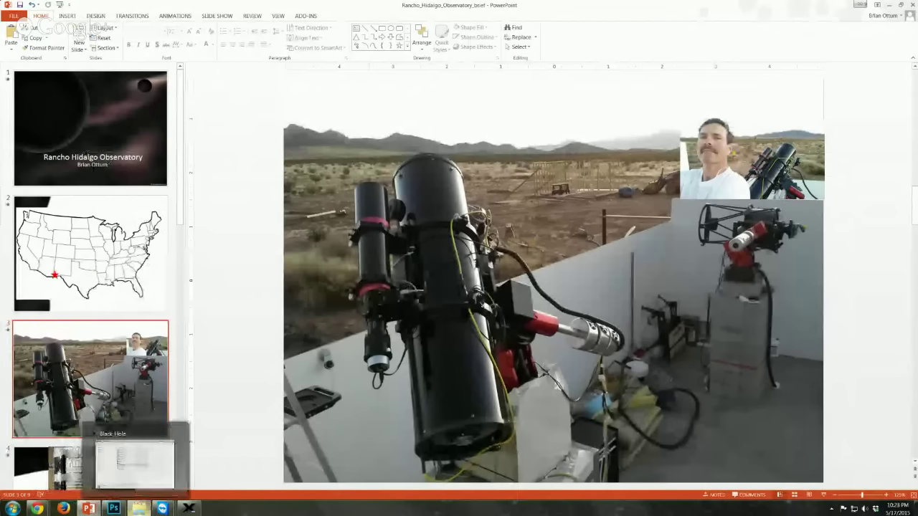
# Switch back to the poster in Photoshop and view the M100 and M106 galaxy images
pyautogui.click(113, 509)
pyautogui.scroll(-3, 428, 358)
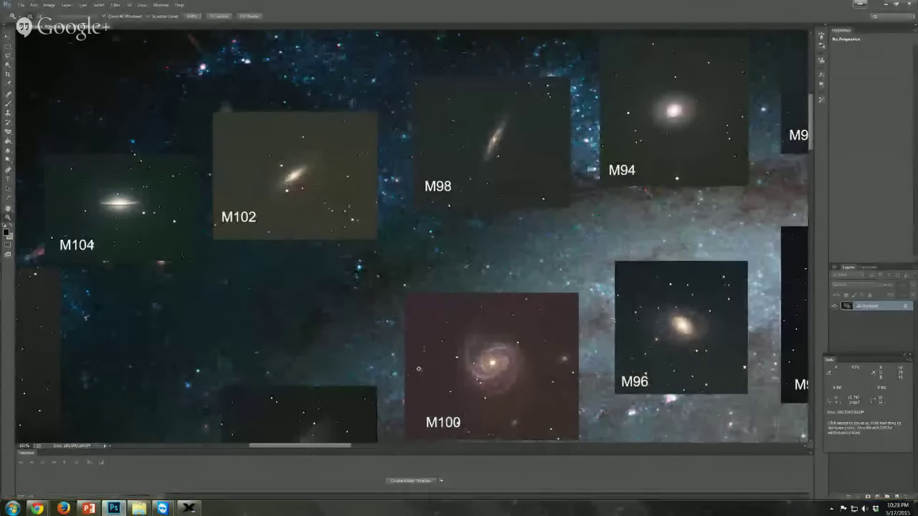
pyautogui.scroll(-6, 428, 358)
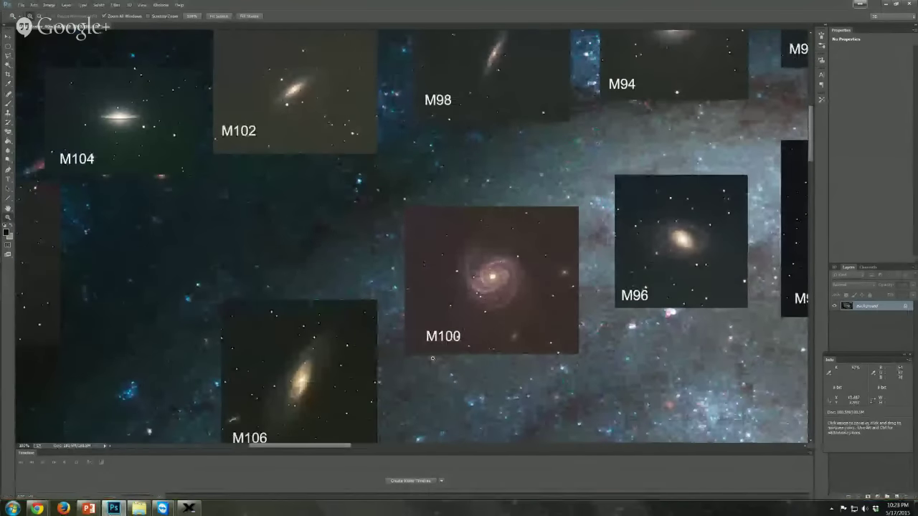
pyautogui.scroll(-8, 433, 358)
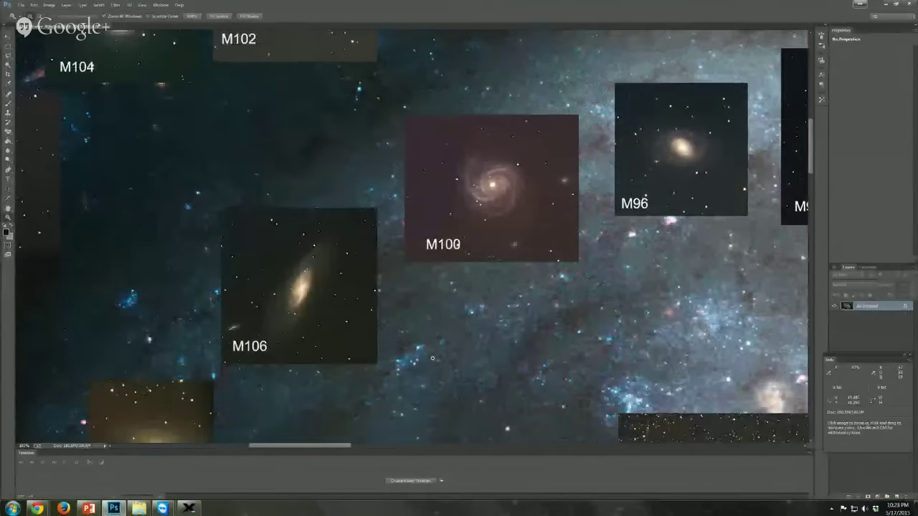
# View the M110, M27 and M31 images further down the poster, and fit the entire poster on the screen
pyautogui.scroll(-12, 433, 358)
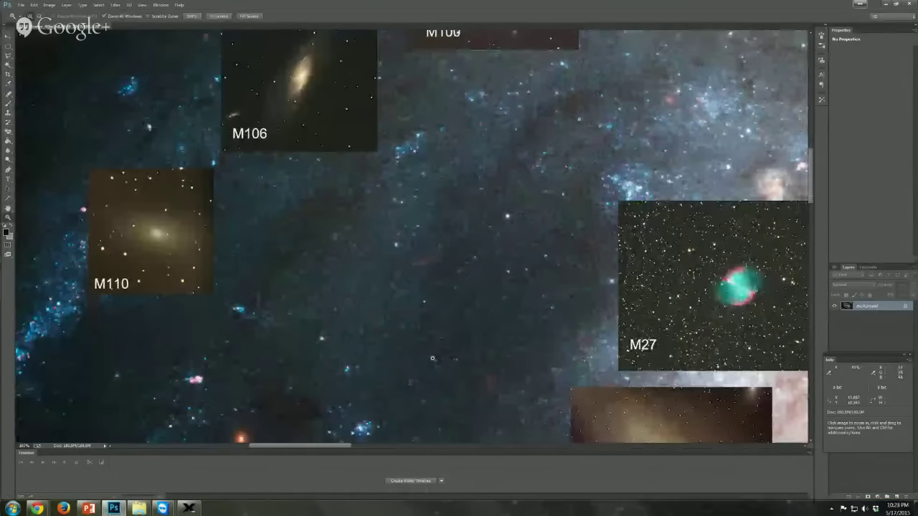
pyautogui.scroll(-2, 432, 358)
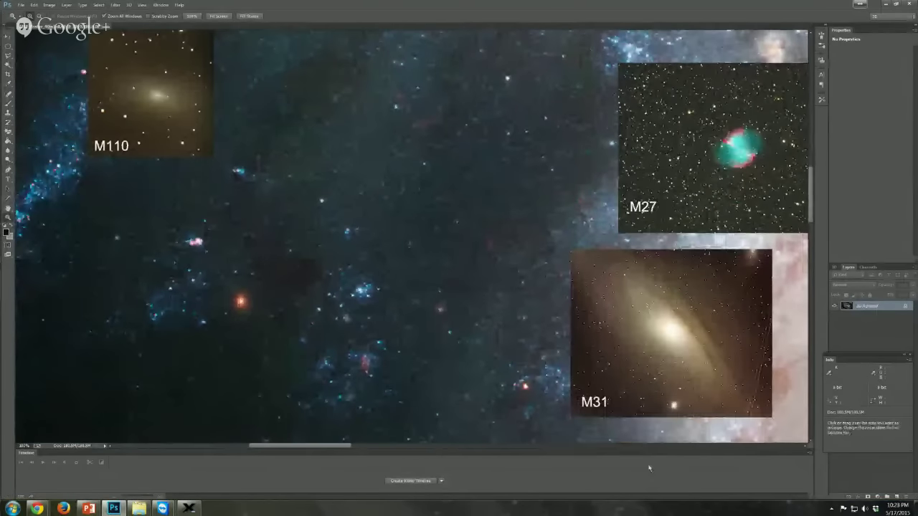
pyautogui.rightClick(457, 342)
pyautogui.click(473, 347)
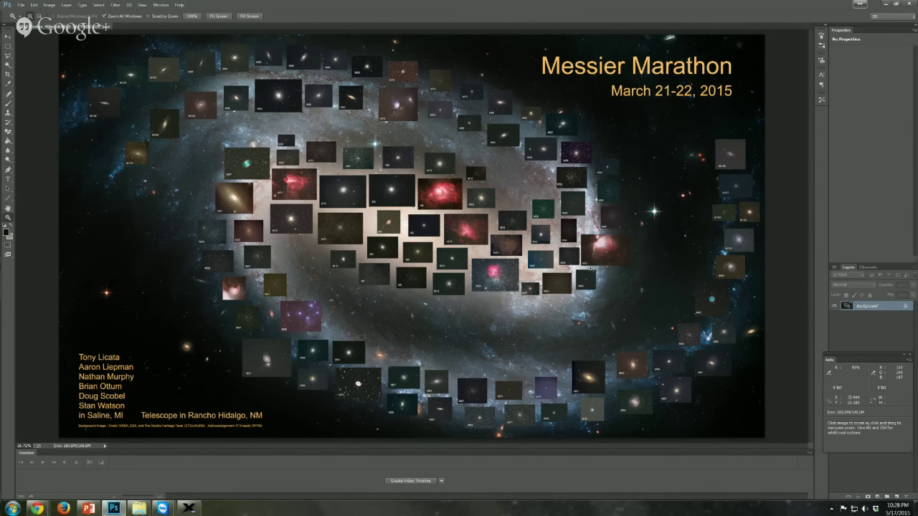
# Magnify the M30 image to 300% for a close look, and zoom back out to 100% around it
pyautogui.click(549, 257)
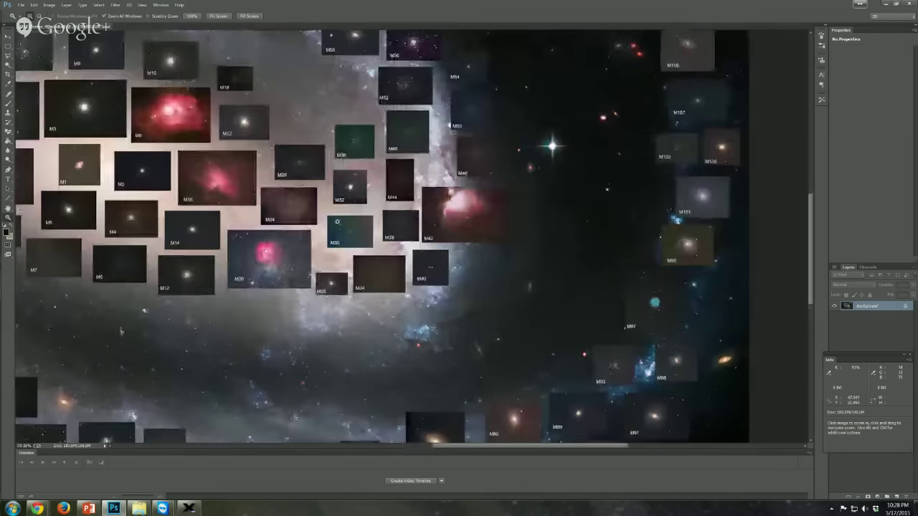
pyautogui.click(339, 223)
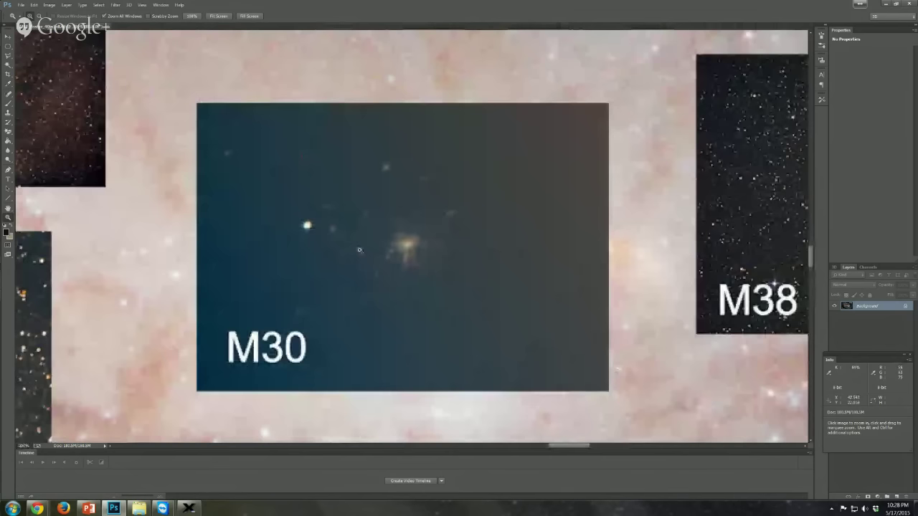
pyautogui.rightClick(449, 305)
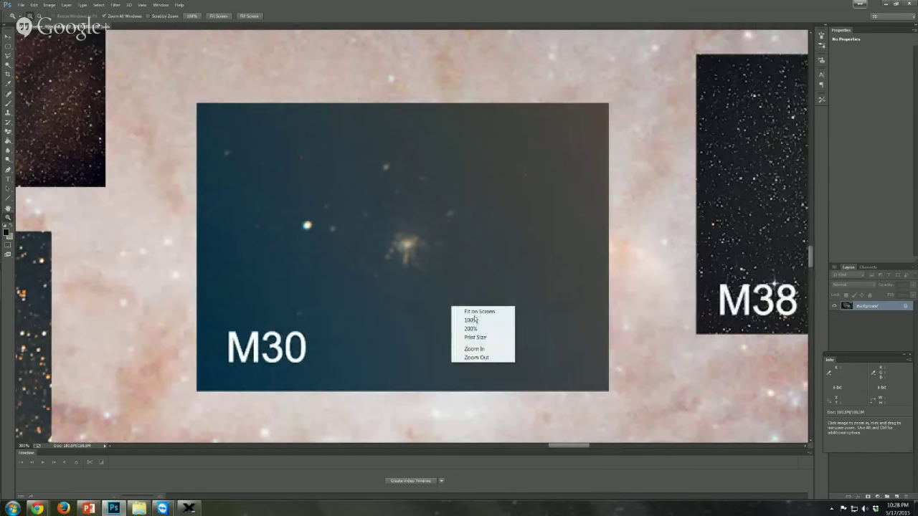
pyautogui.click(476, 357)
pyautogui.rightClick(476, 361)
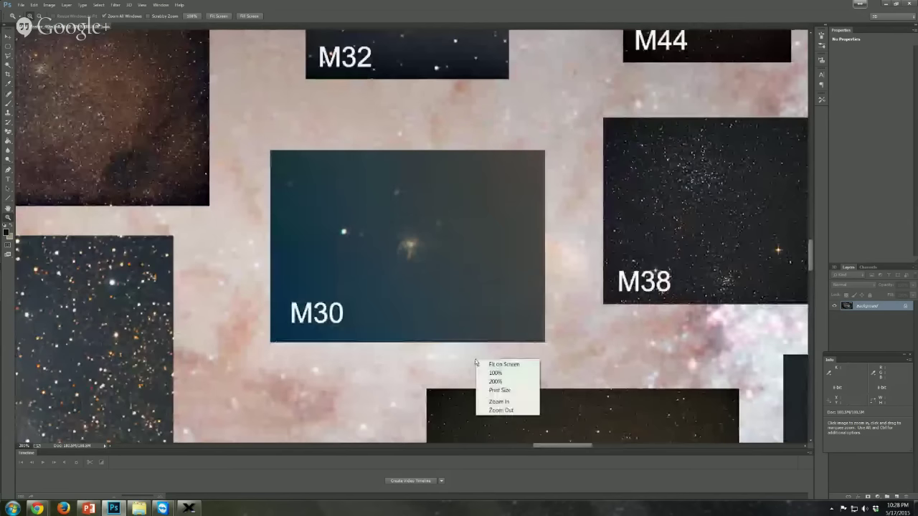
pyautogui.click(494, 410)
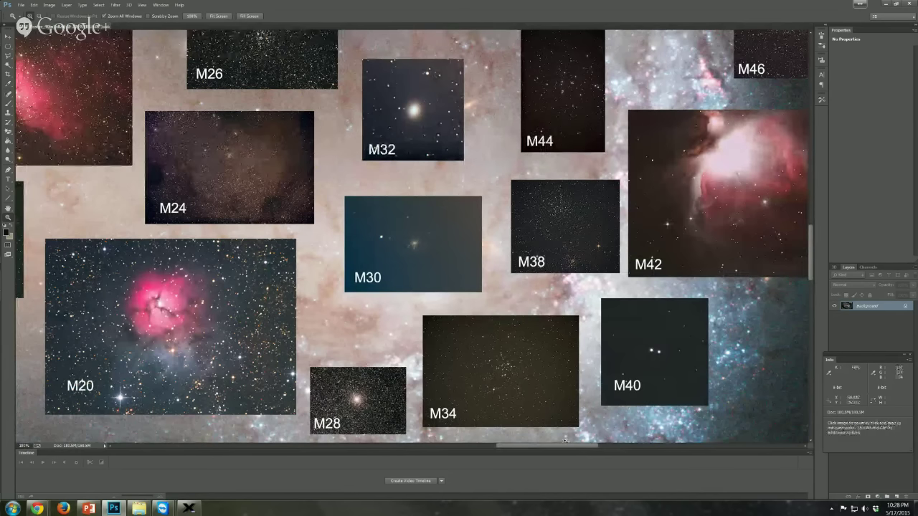
# View the images around M20 and M42 on the poster, and magnify the M42 nebula to 200%
pyautogui.moveTo(565, 450); pyautogui.dragTo(552, 450)
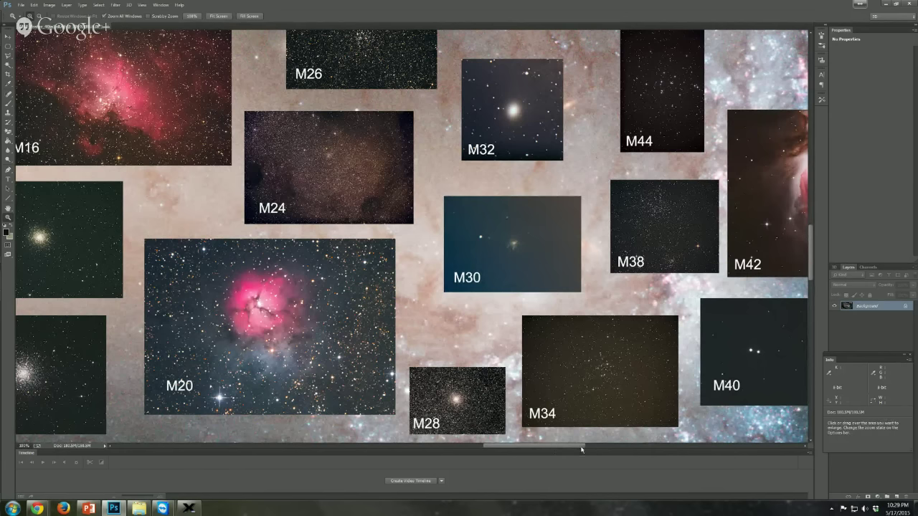
pyautogui.moveTo(585, 446); pyautogui.dragTo(621, 454)
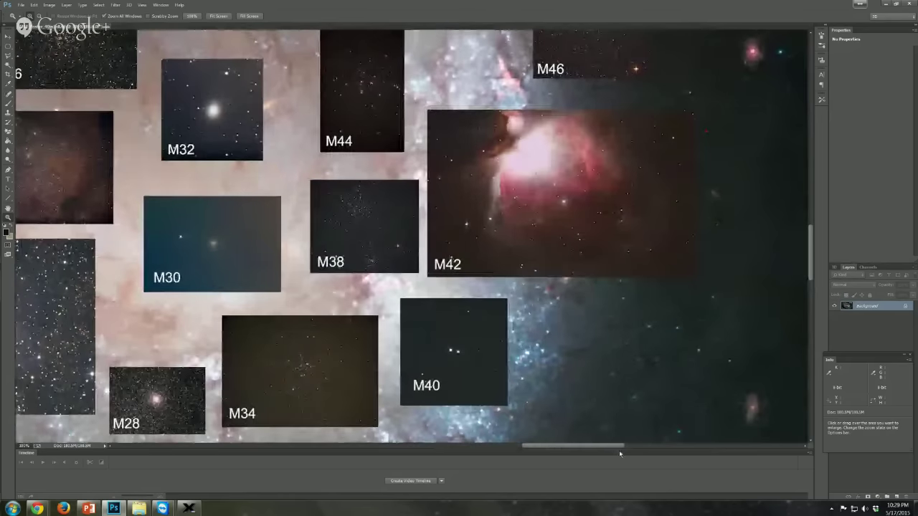
pyautogui.moveTo(813, 249); pyautogui.dragTo(813, 239)
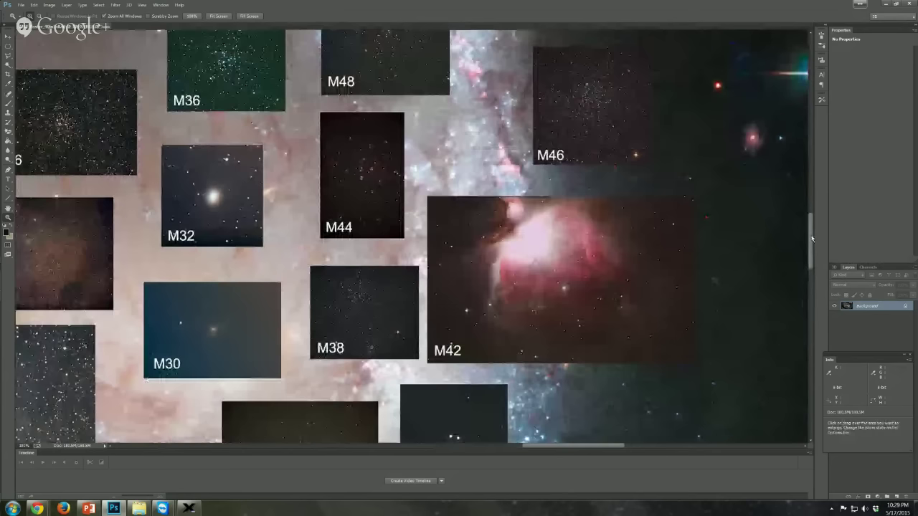
pyautogui.click(601, 279)
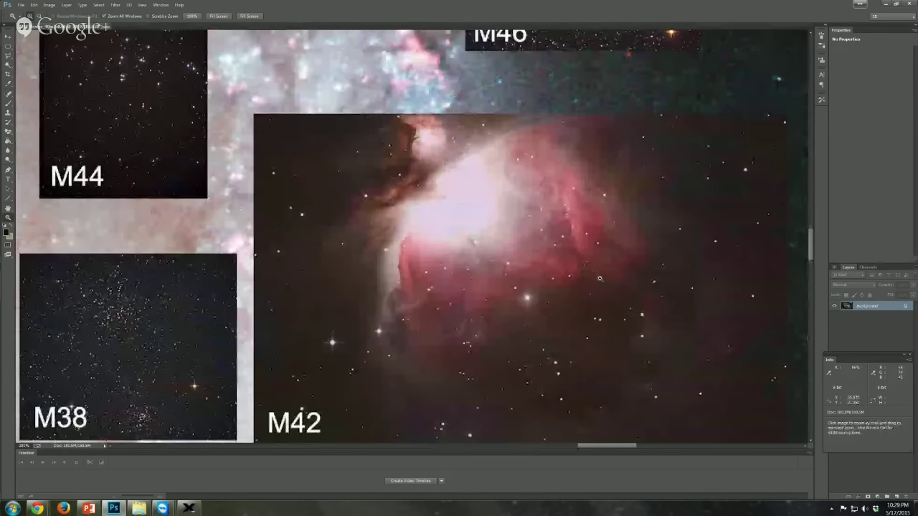